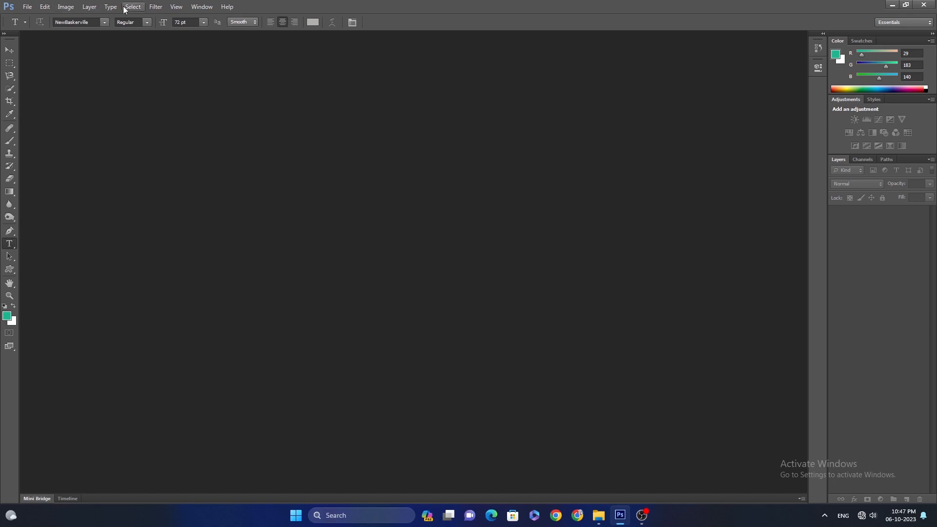
left_click(28, 6)
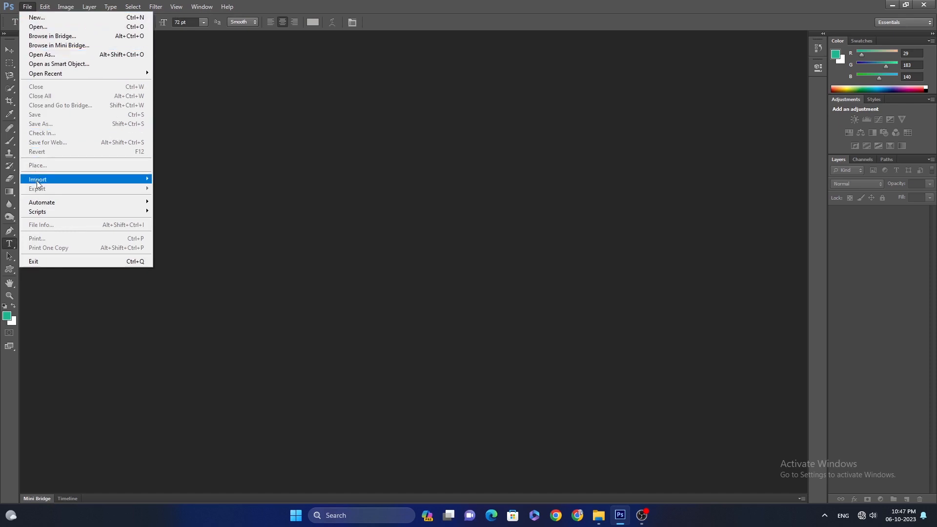
mouse_move(70, 8)
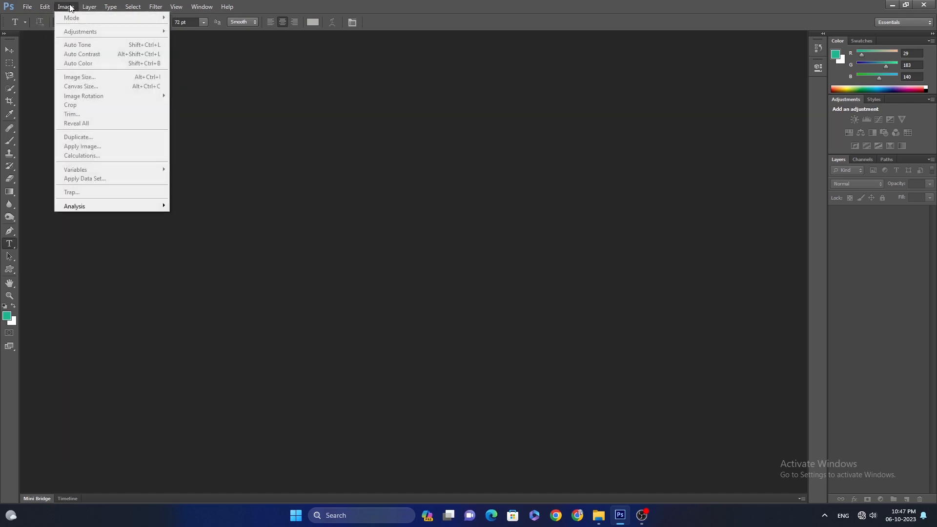
mouse_move(124, 13)
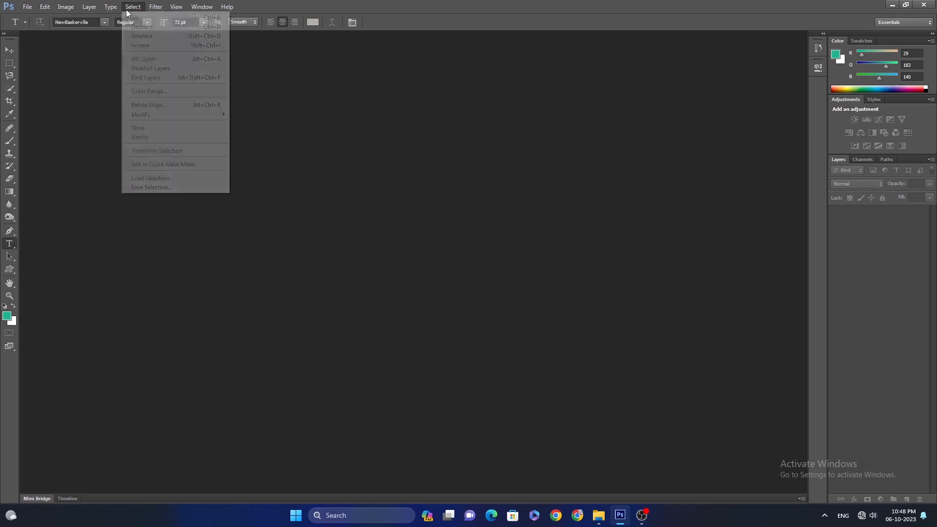
mouse_move(227, 7)
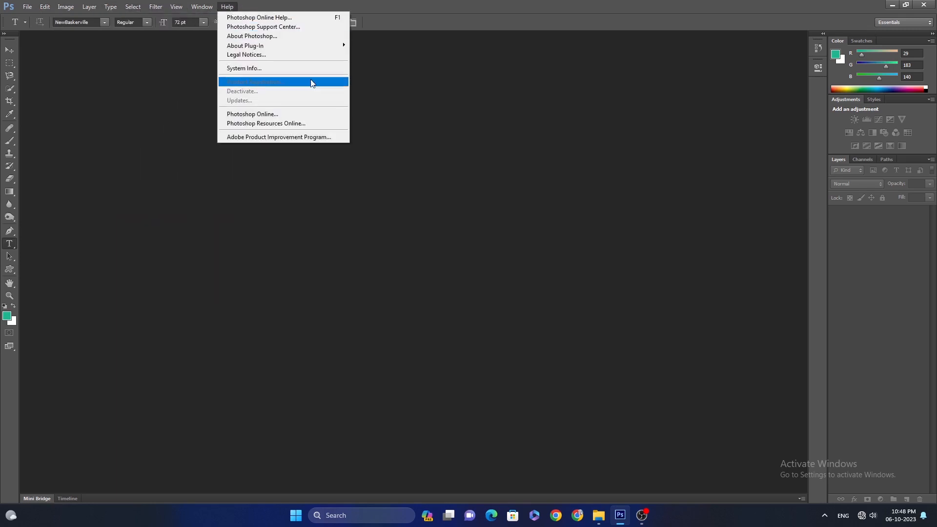
Step: View the options of the Move and Rectangular Marquee tools and look at the available colour swatches
left_click(10, 49)
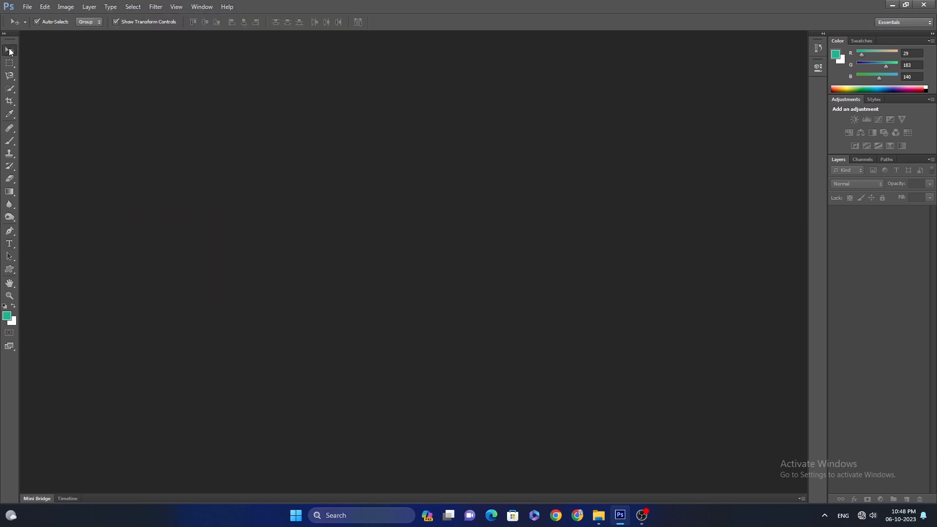
left_click(15, 63)
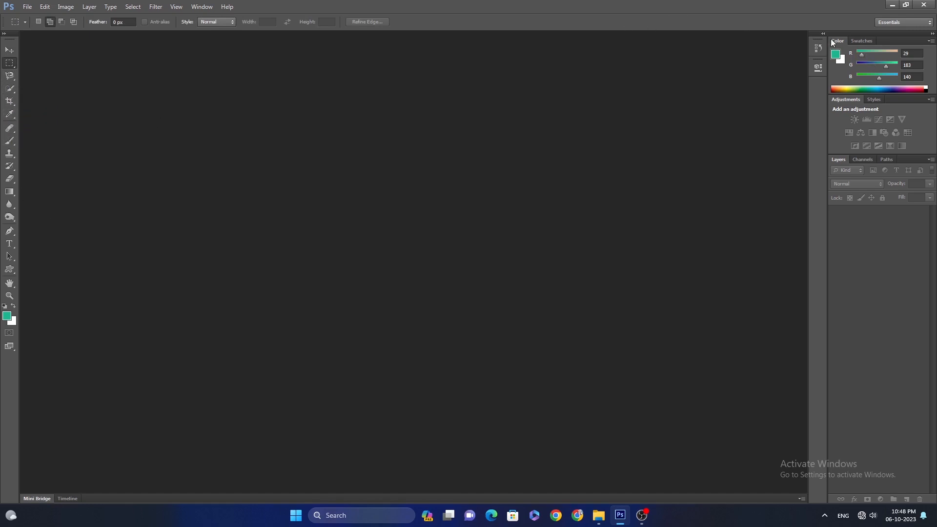
left_click(861, 41)
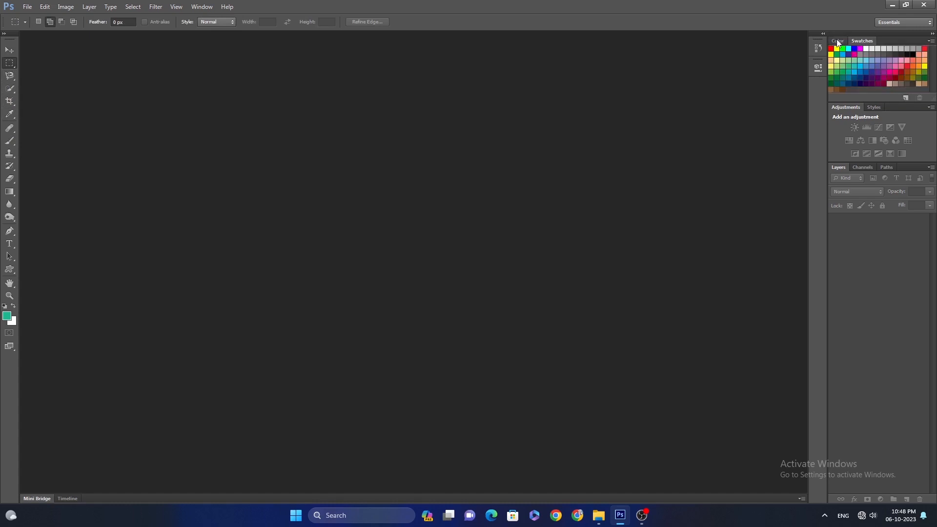
left_click(837, 42)
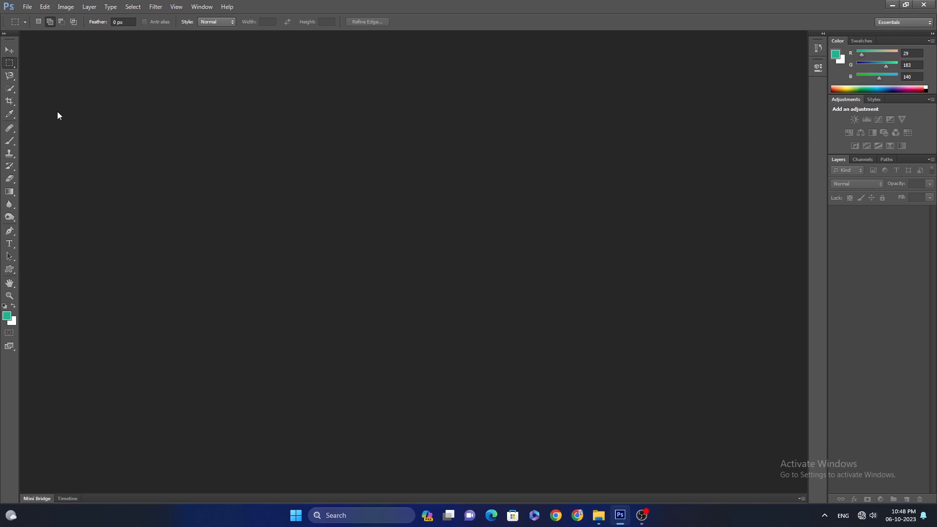
Step: Expand the toolbox to two columns and collapse it back to a single column
left_click(6, 34)
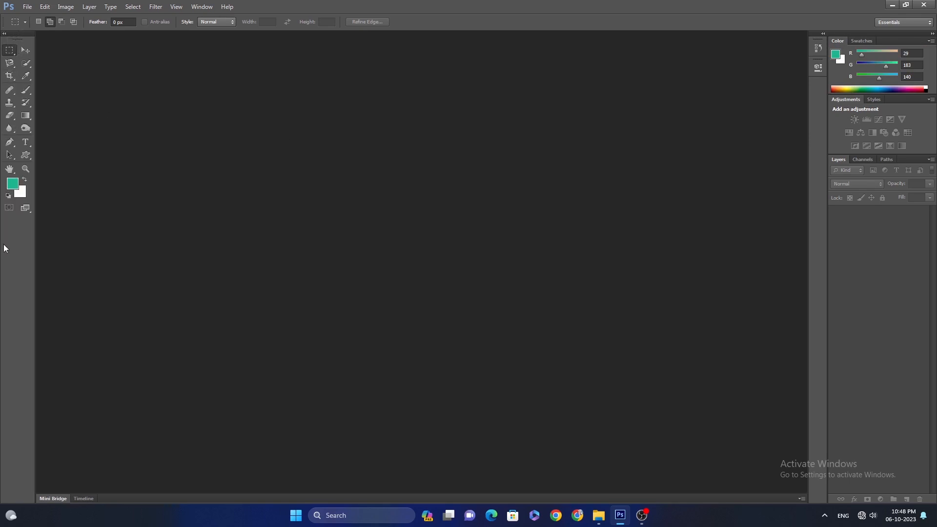
left_click(4, 34)
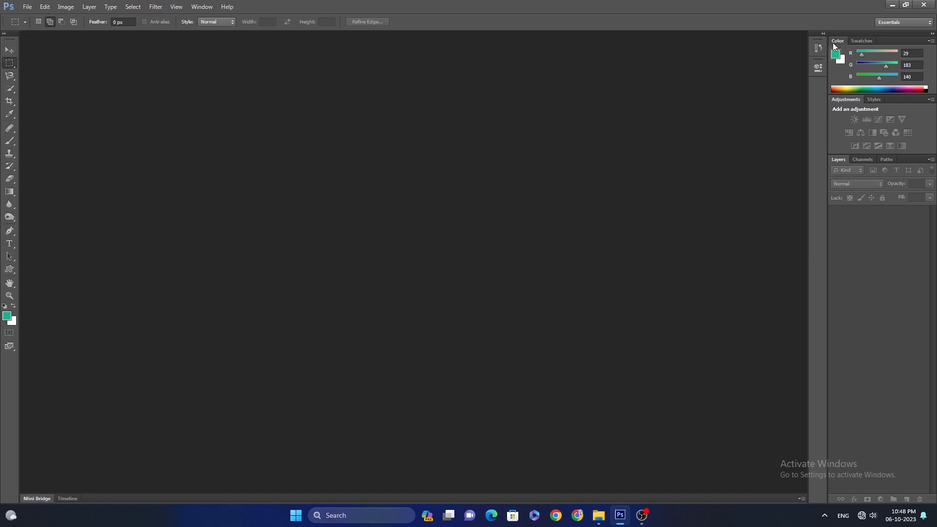
Step: Detach the Color, Swatches, Paths and Styles panels from the dock and arrange them as floating panels over the workspace
left_click_drag(837, 41, 556, 63)
left_click_drag(841, 44, 569, 157)
left_click_drag(888, 100, 57, 63)
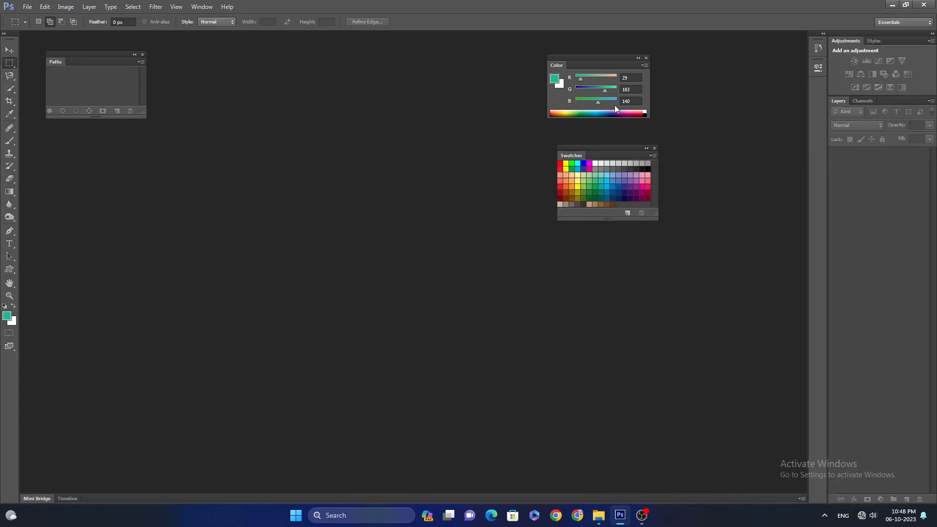
left_click_drag(608, 153, 101, 143)
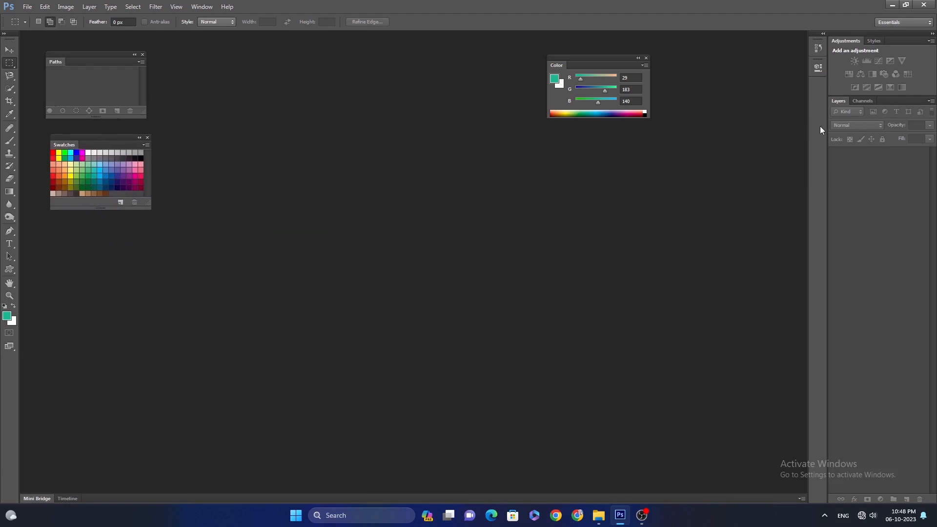
left_click_drag(878, 42, 83, 248)
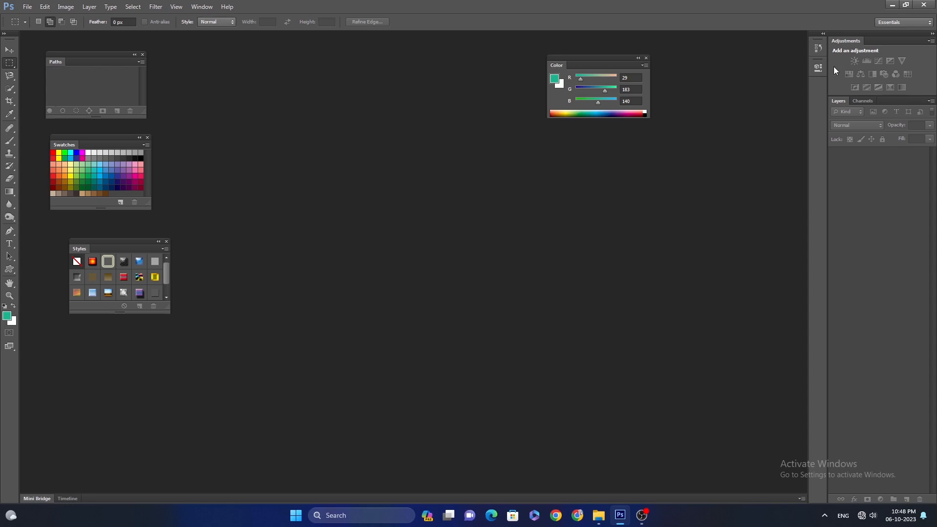
left_click_drag(119, 242, 153, 250)
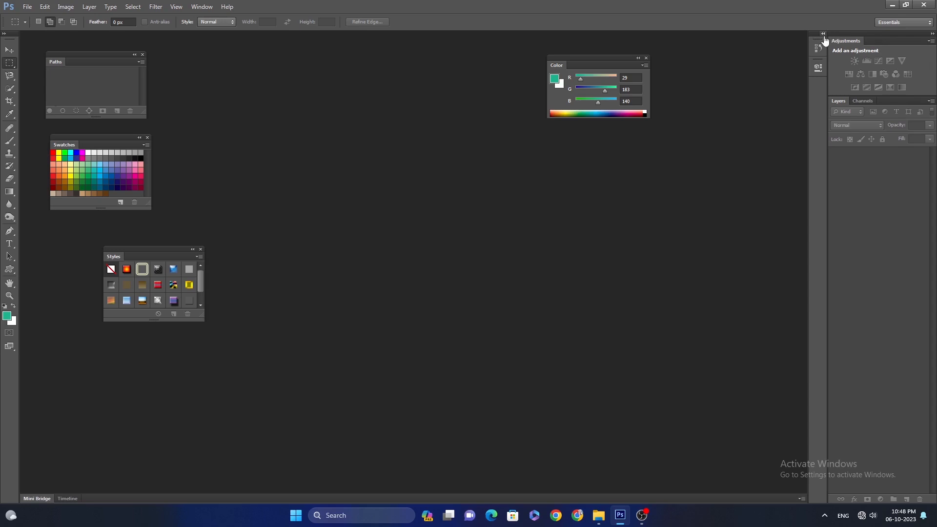
Step: Close the floating Color, Styles, Swatches and Paths panels
left_click(645, 59)
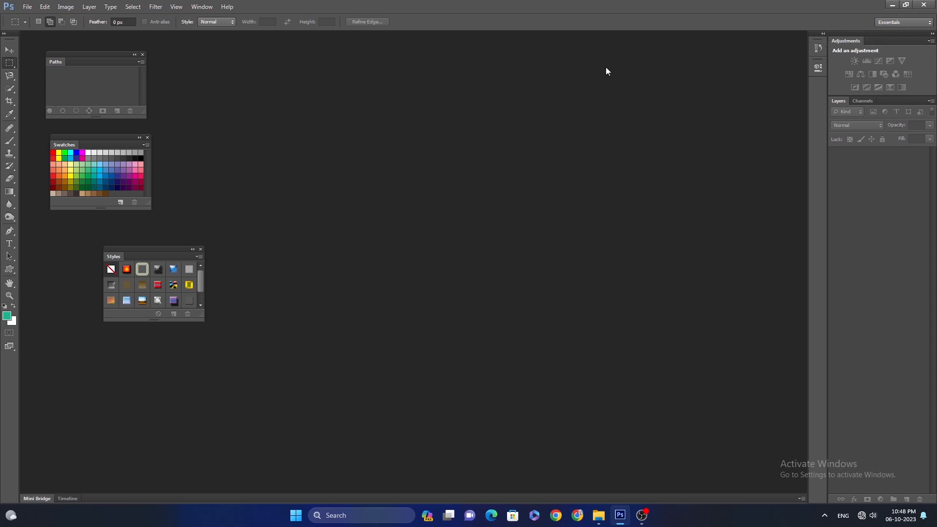
left_click(199, 248)
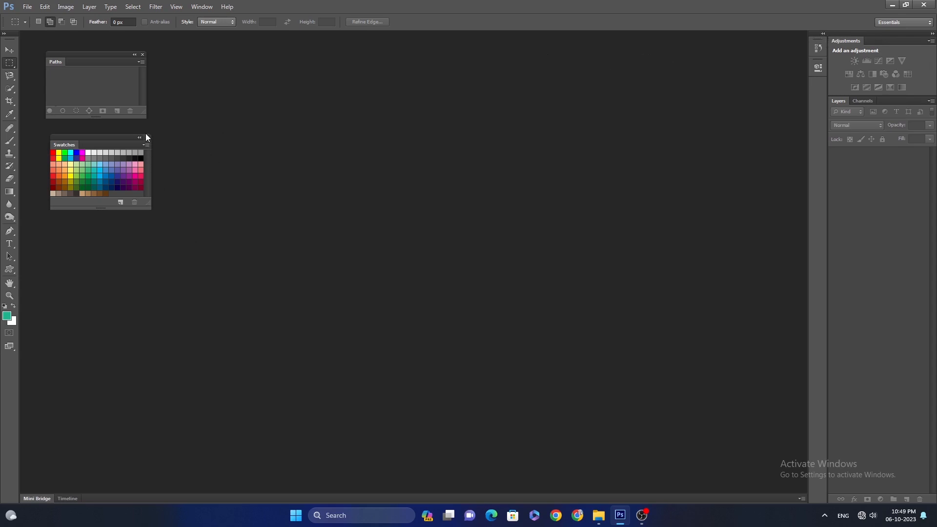
left_click(147, 137)
left_click(143, 54)
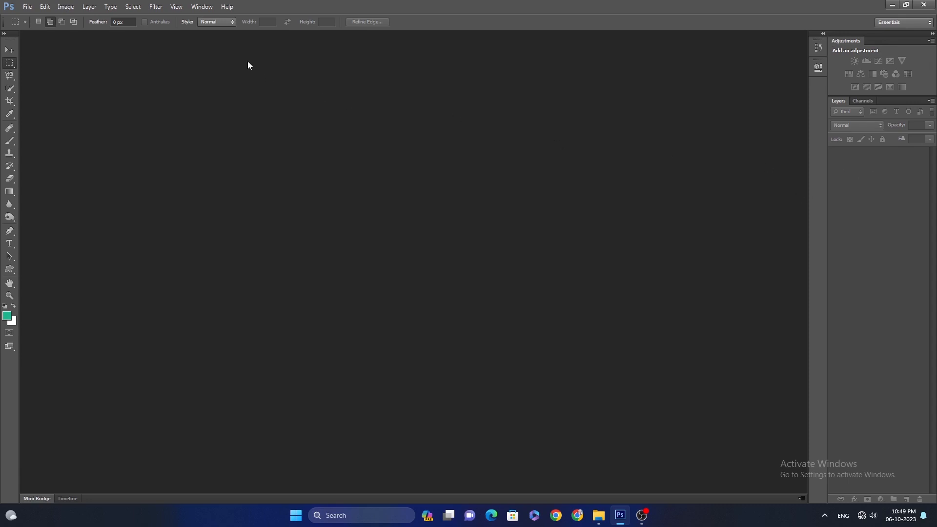
Step: Show the Paragraph, Paths and Actions panels in the workspace
left_click(204, 7)
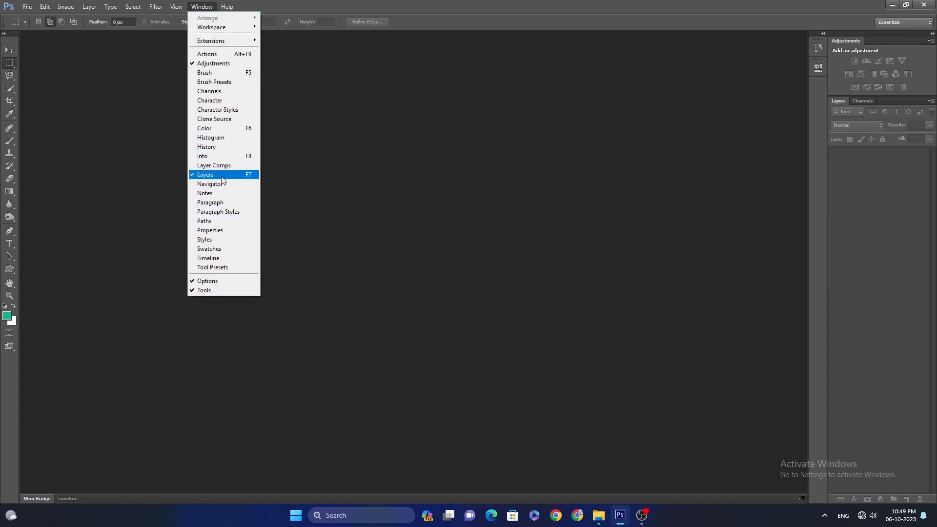
left_click(223, 201)
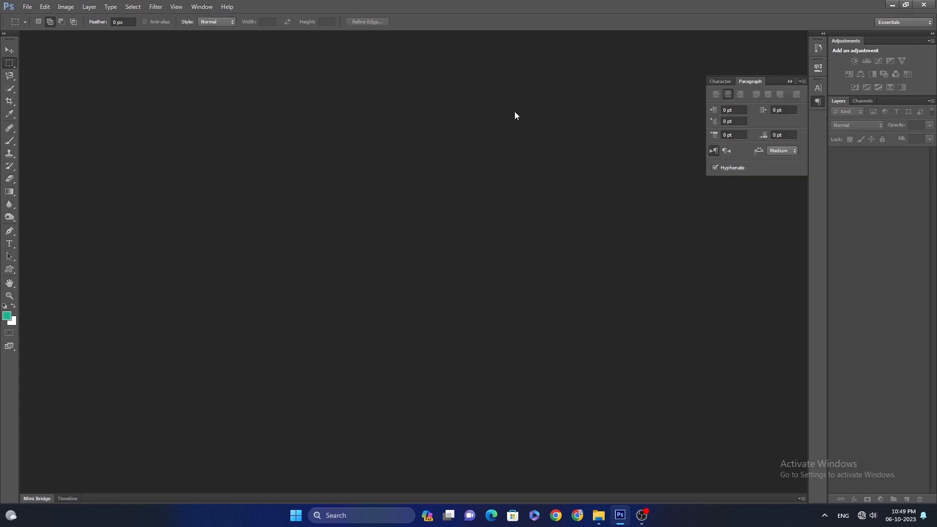
left_click(201, 6)
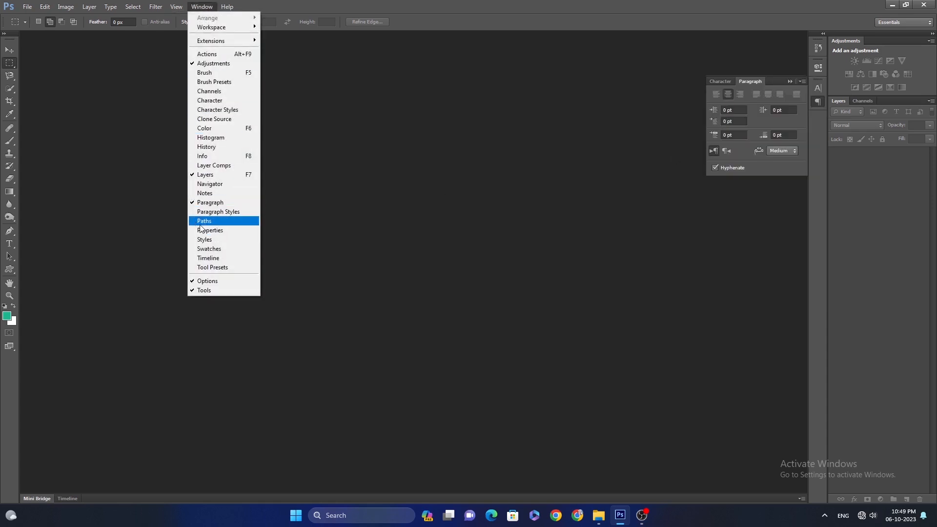
left_click(203, 221)
left_click(199, 7)
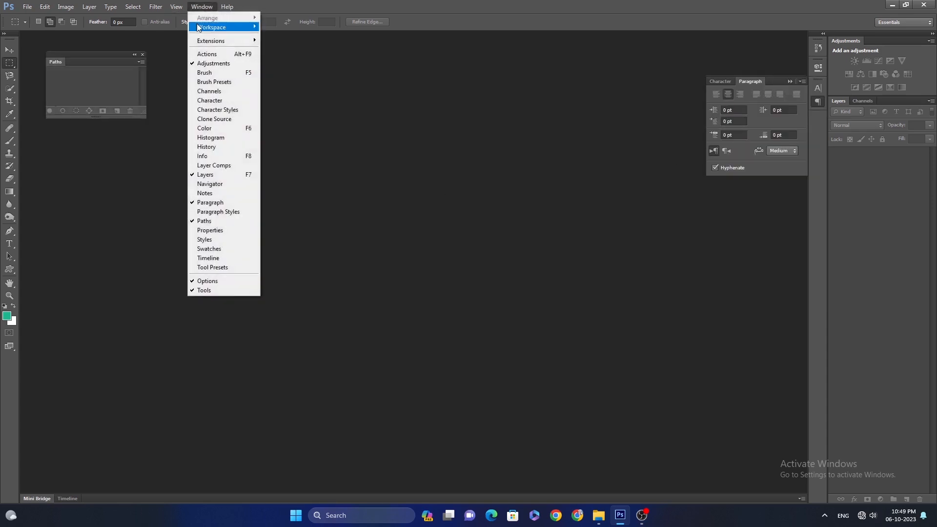
left_click(234, 55)
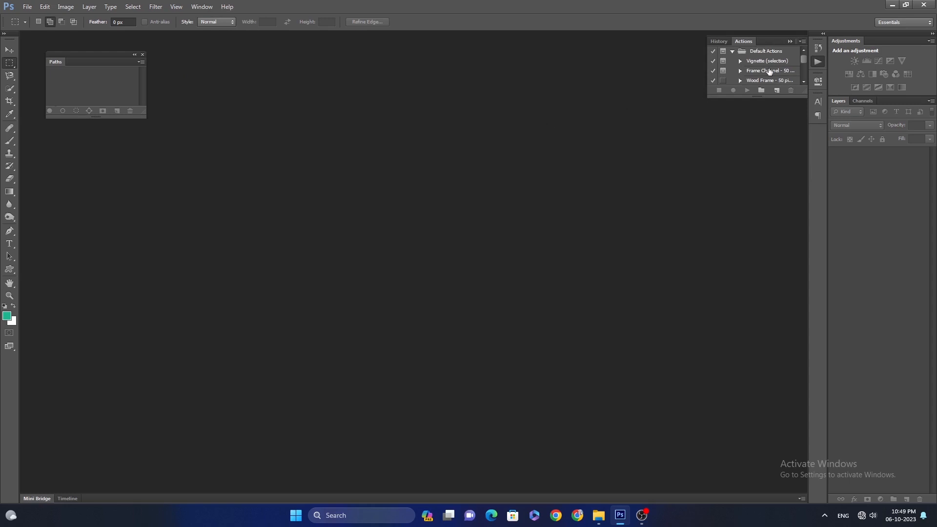
Step: Reset the Essentials workspace to its default panel layout
left_click(201, 7)
mouse_move(216, 28)
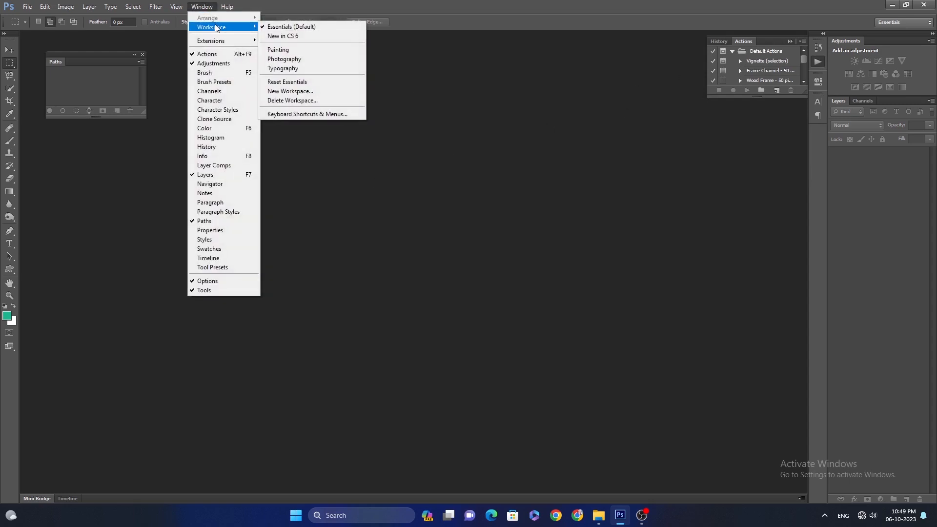
left_click(299, 84)
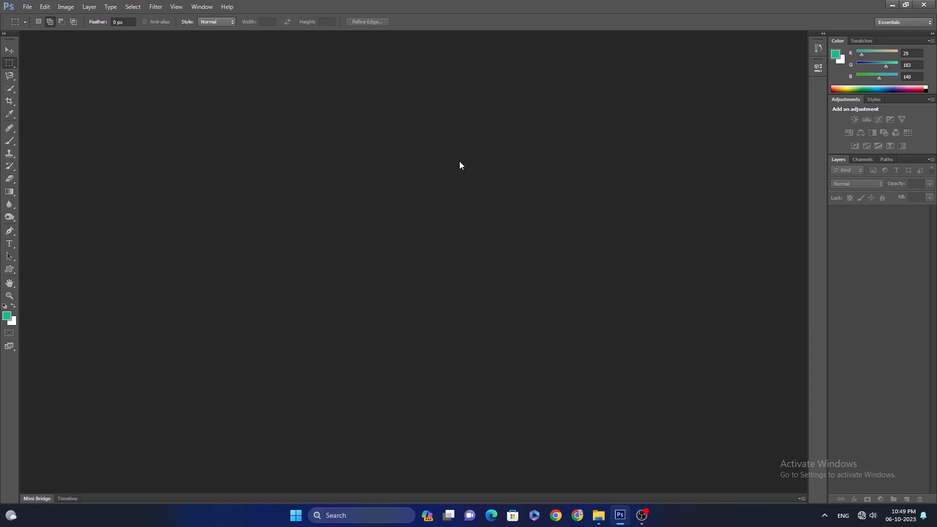
Step: Hide all the panels, bring them back into view, and activate the Move tool
key("Tab")
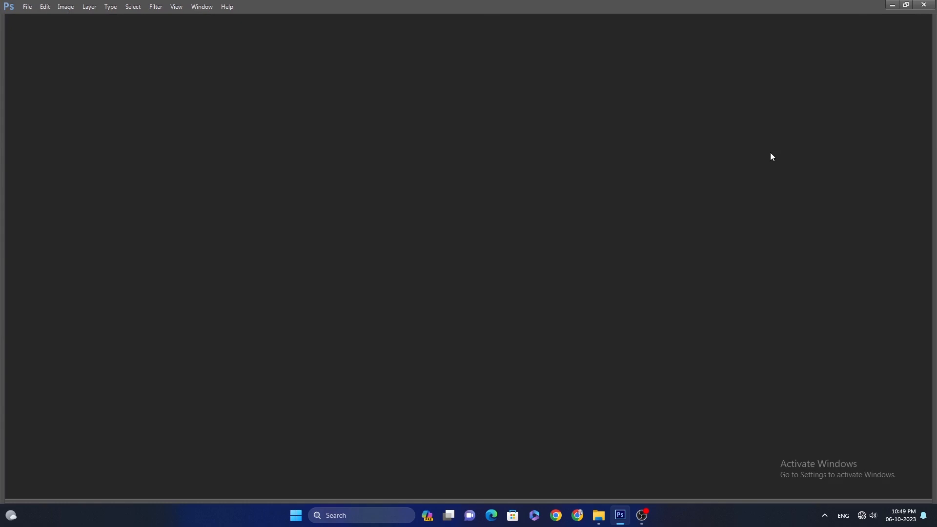
key("Tab")
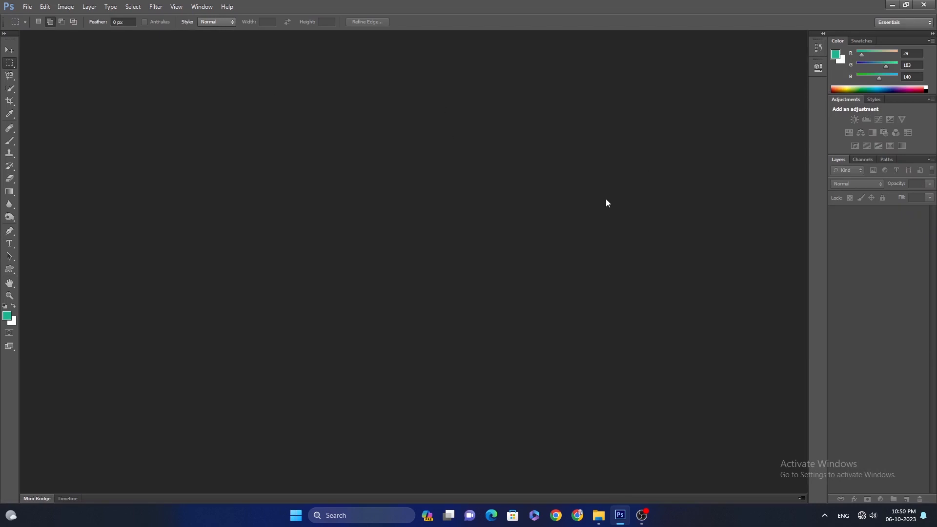
left_click(10, 51)
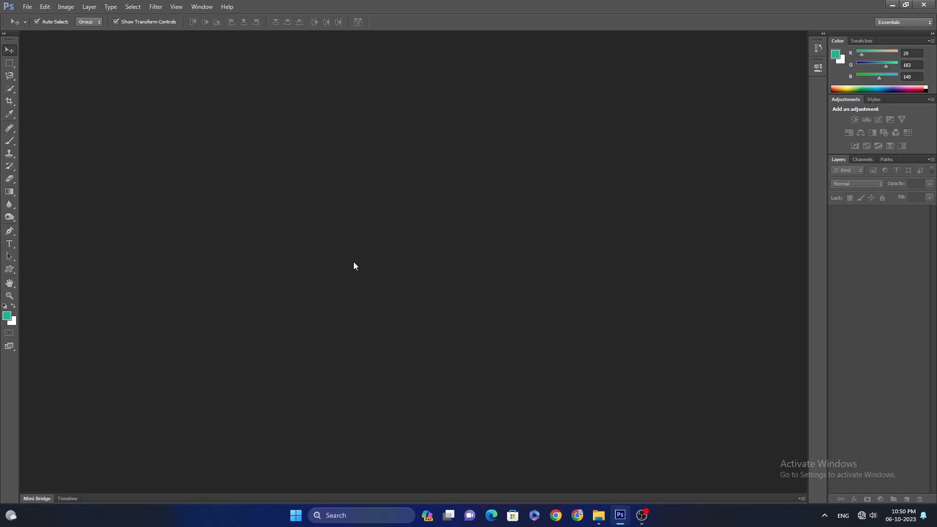
key("ctrl+n")
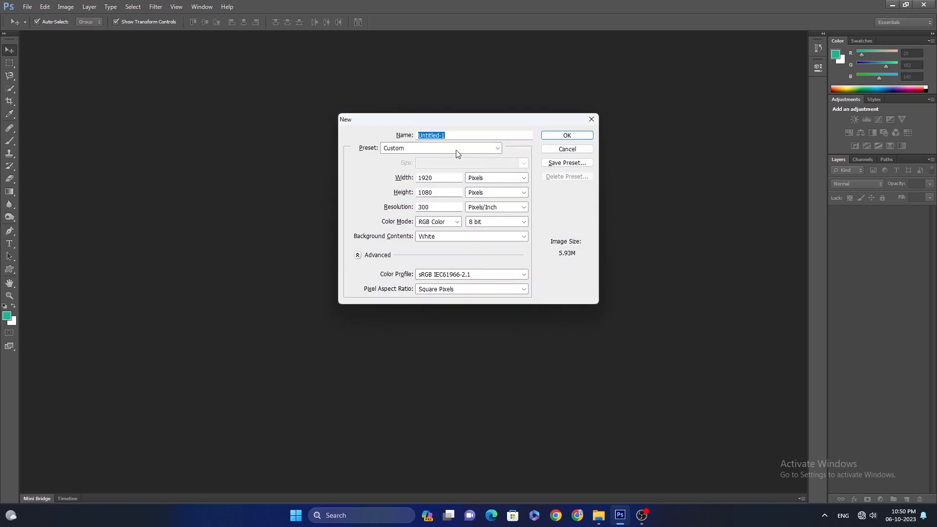
left_click(561, 151)
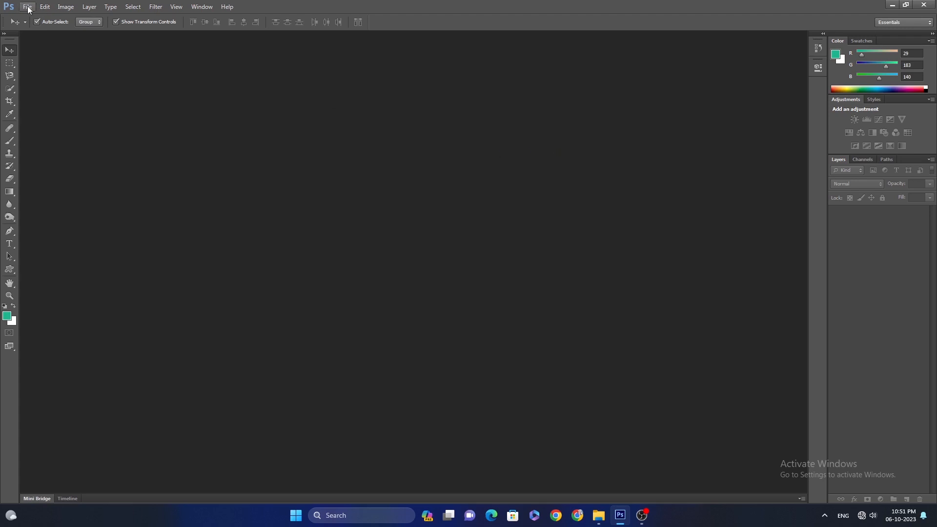
left_click(28, 9)
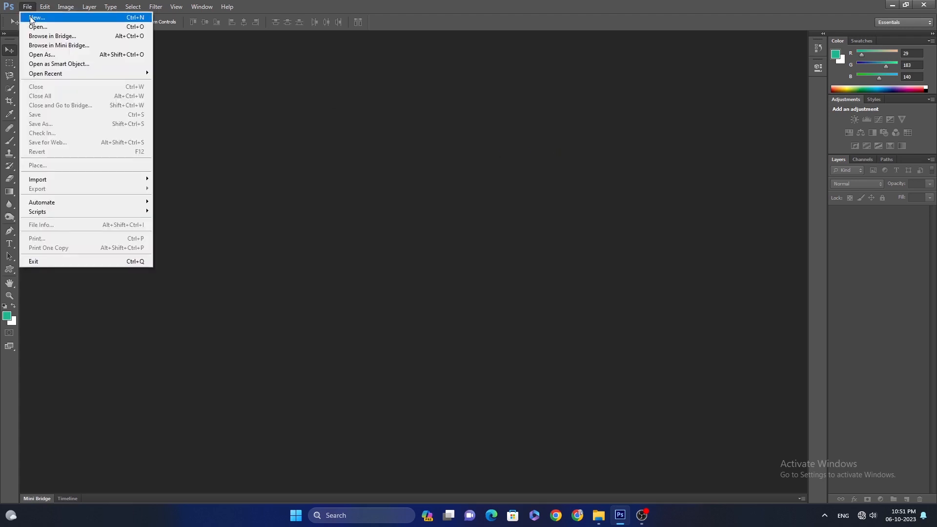
left_click(30, 18)
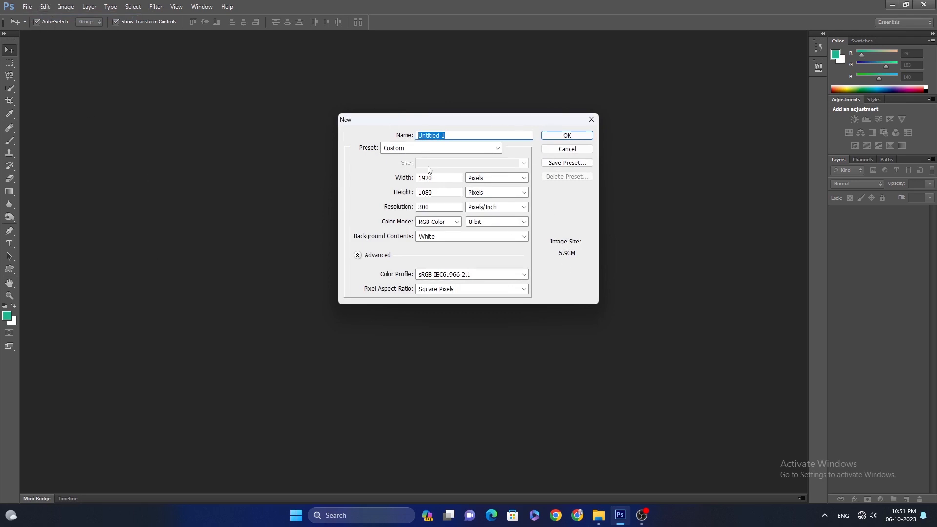
left_click(567, 149)
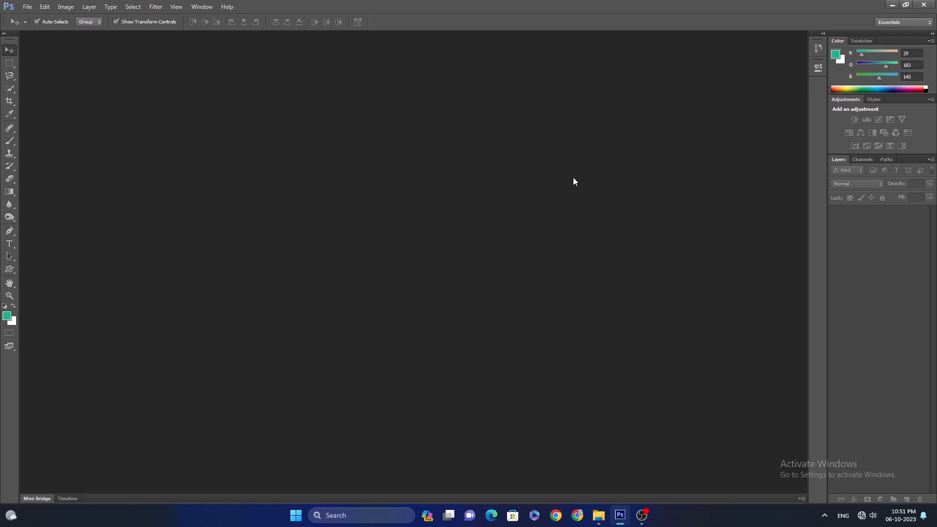
Step: Start a new document and examine its name, width and height settings along with the height units
key("ctrl+n")
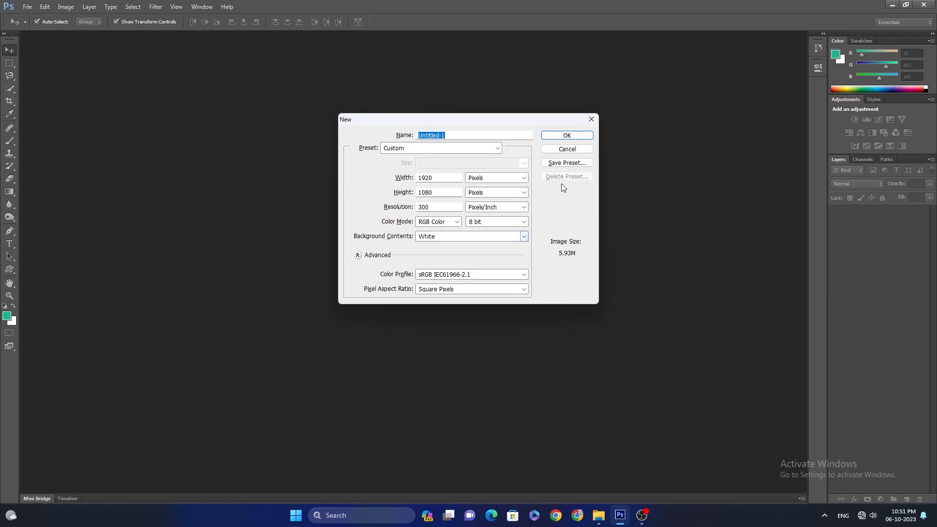
left_click_drag(530, 119, 516, 137)
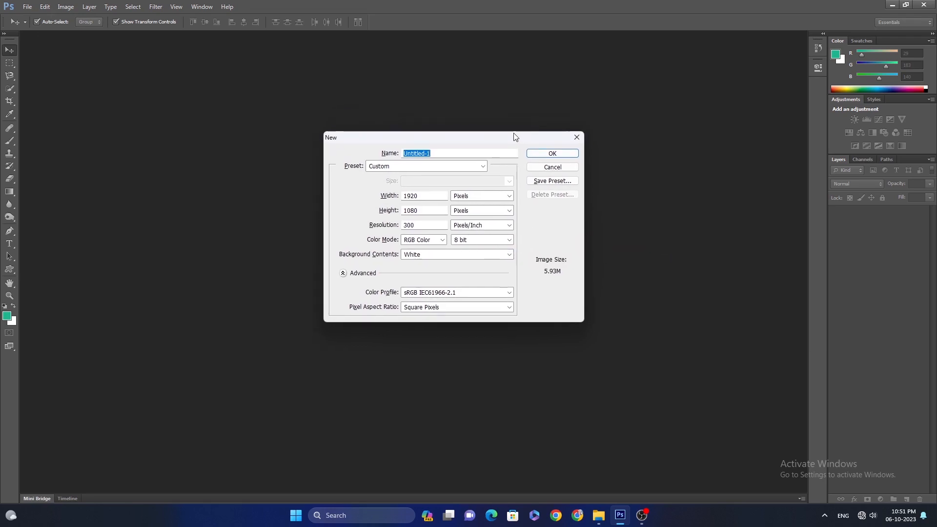
left_click(457, 153)
left_click(427, 195)
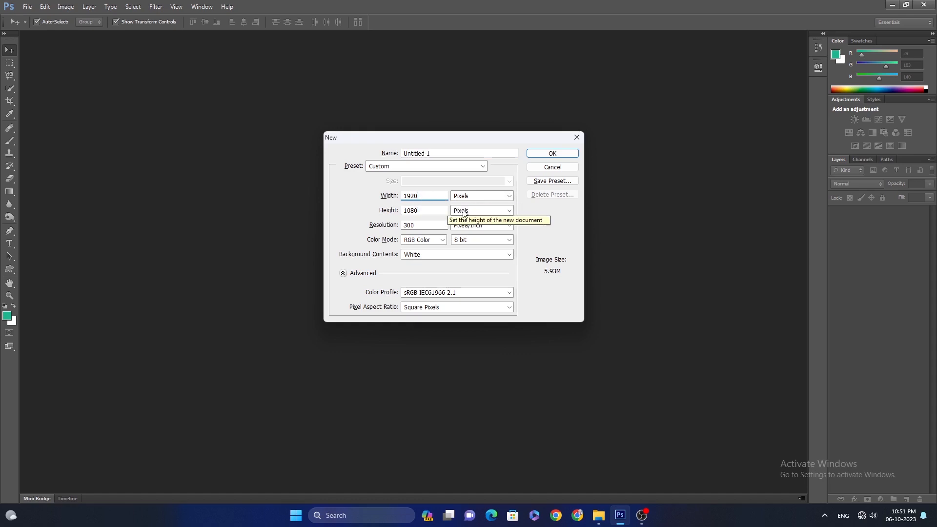
double_click(428, 195)
left_click(428, 196)
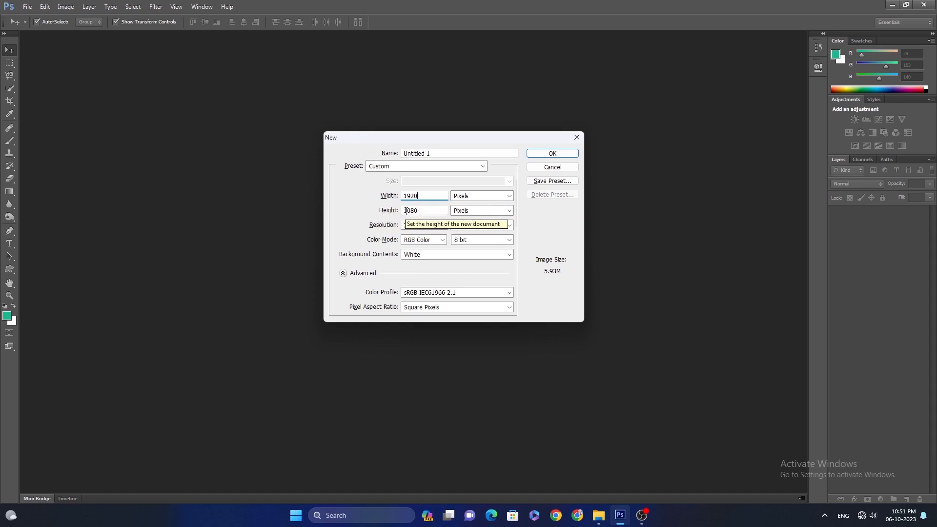
left_click(428, 208)
left_click(463, 211)
left_click(463, 212)
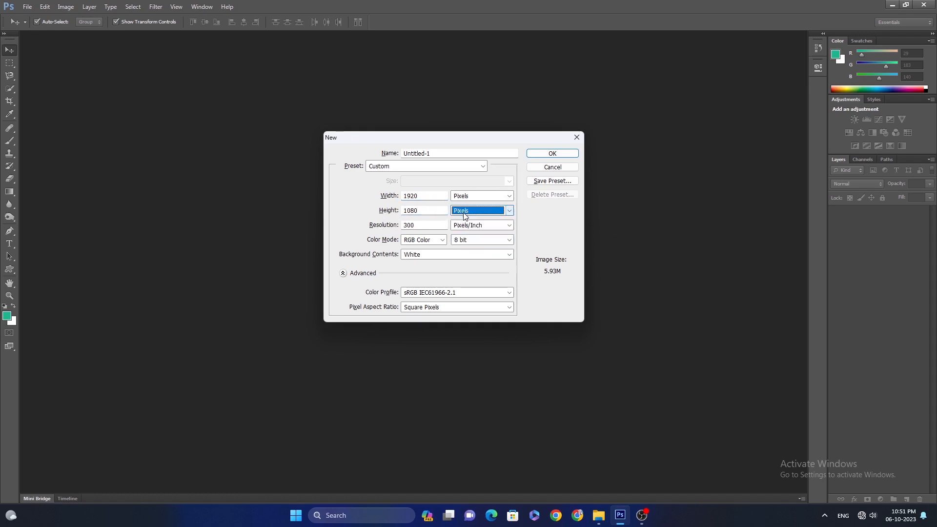
Step: Try resolutions of 72 and 200 pixels/inch for the new document and check the available resolution units
double_click(425, 225)
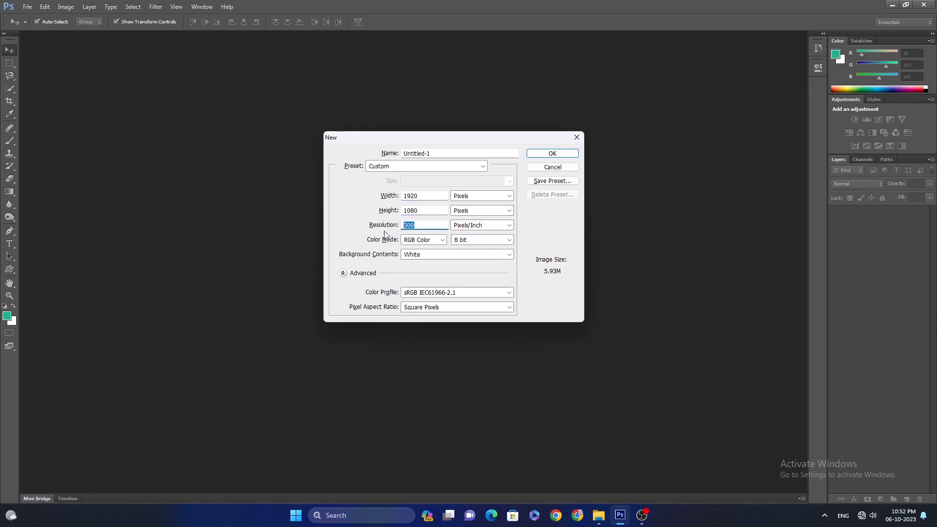
left_click(419, 224)
double_click(420, 225)
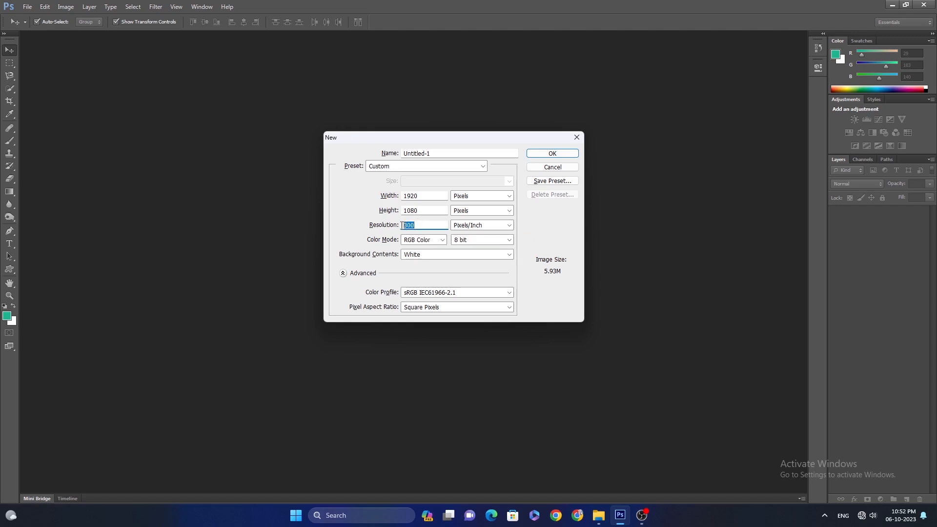
type("72")
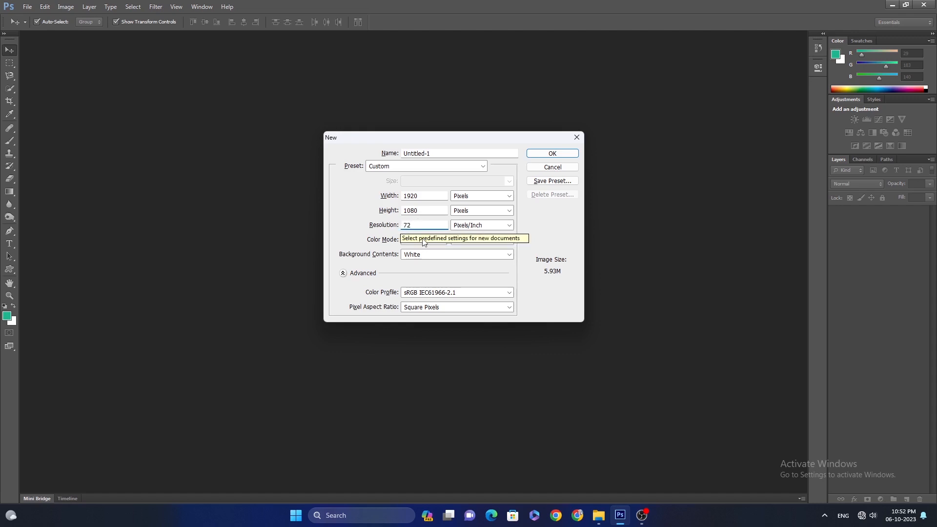
key("ctrl+a")
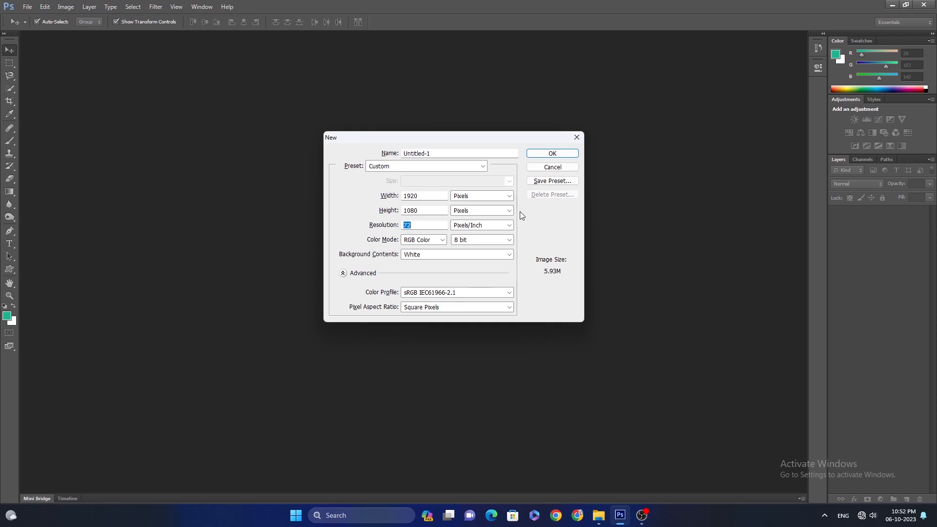
left_click(420, 227)
left_click(468, 225)
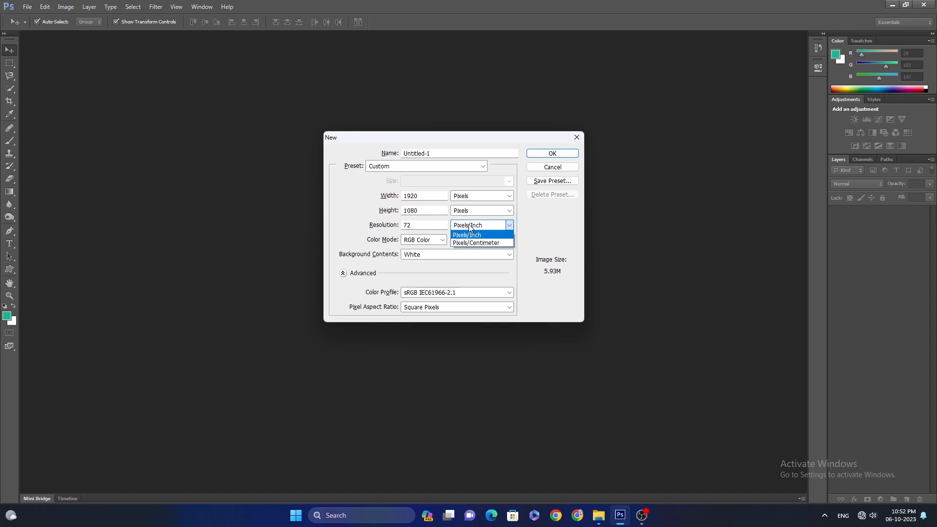
left_click(468, 225)
left_click_drag(436, 225, 403, 229)
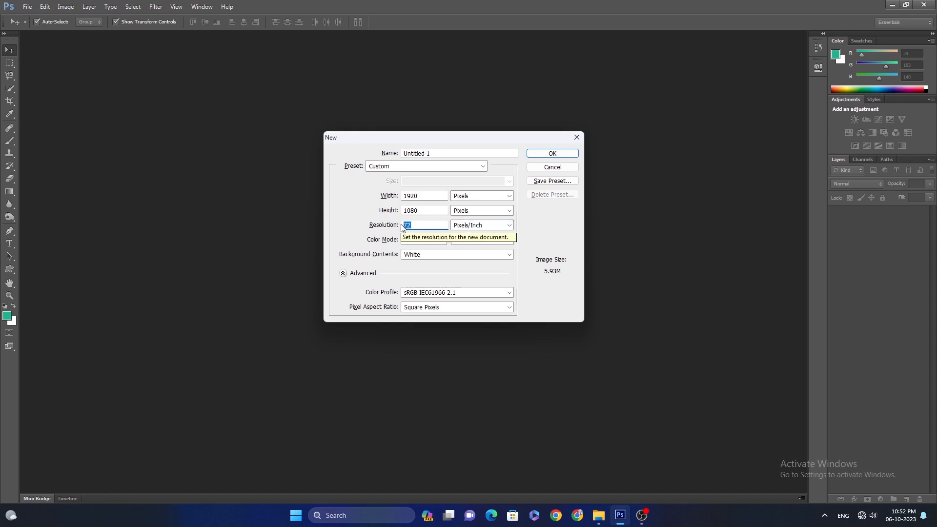
type("200")
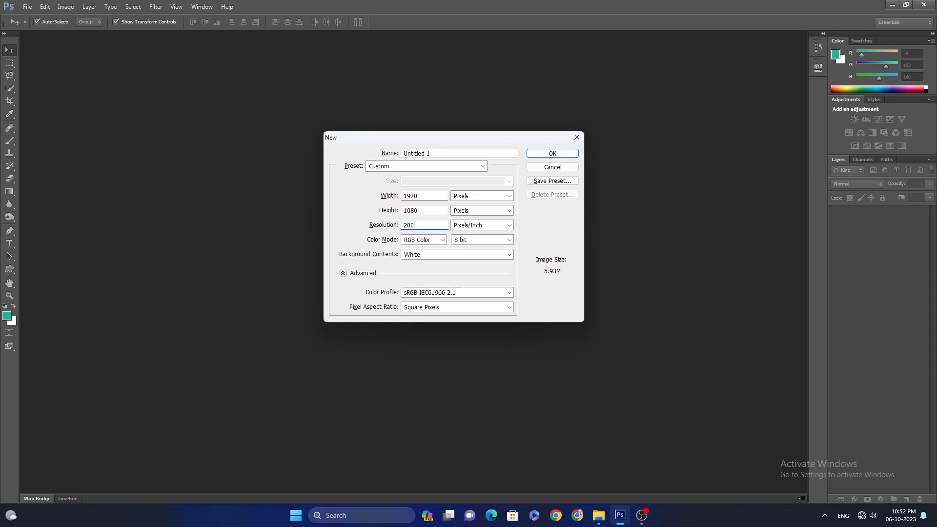
Step: Set the new document's resolution to 300 pixels/inch
double_click(423, 224)
left_click(422, 224)
key("BackSpace")
key("BackSpace")
key("BackSpace")
type("3")
Step: Review the width unit options, switch the document dimensions to inches, and return them to pixels
left_click(467, 197)
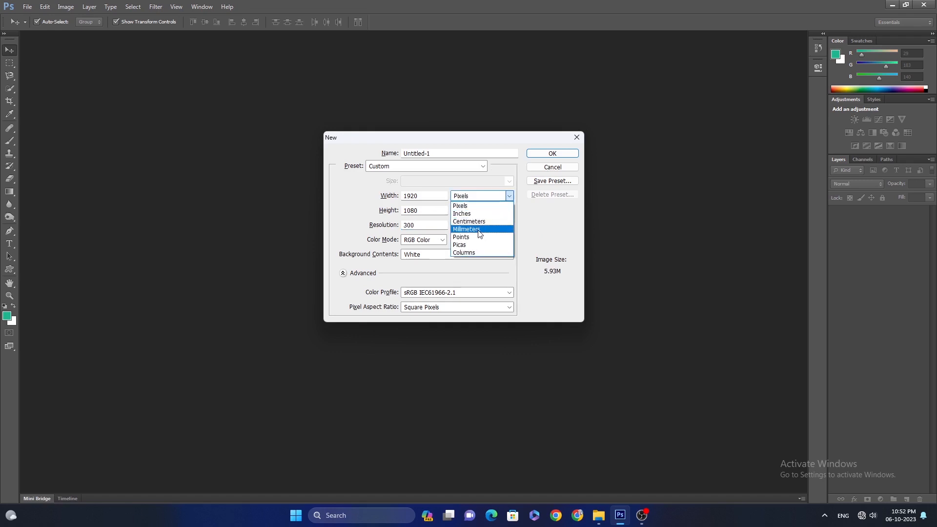
left_click(482, 196)
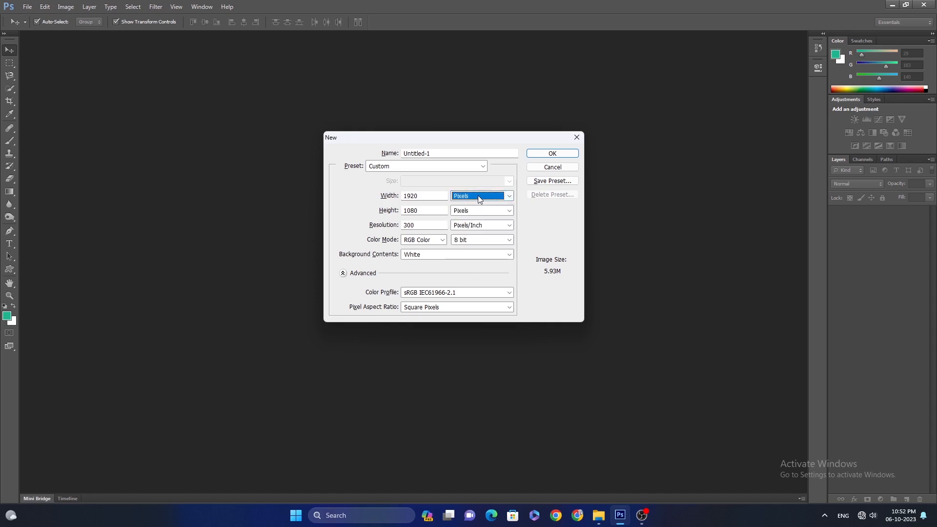
left_click(479, 198)
left_click(479, 213)
left_click(475, 197)
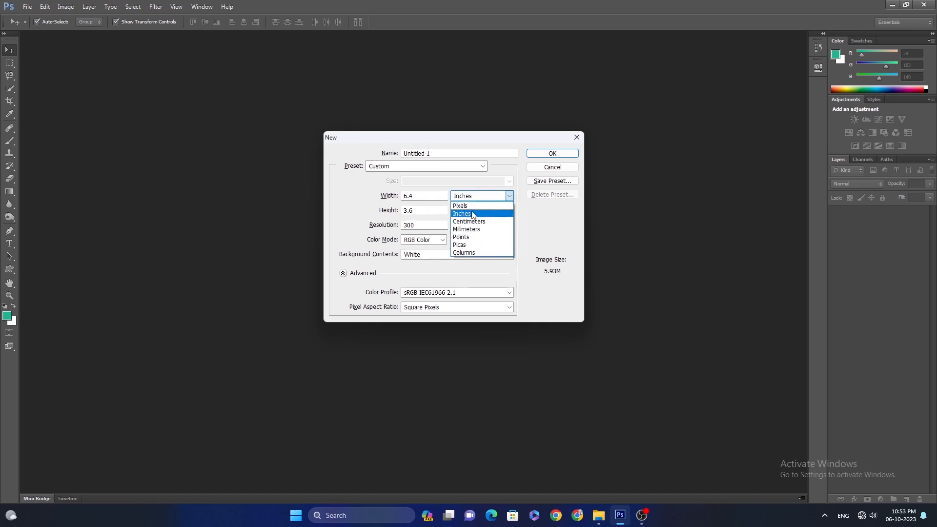
left_click(473, 203)
Step: Set the new document's width to 1000 pixels and its height to 500 pixels
double_click(424, 197)
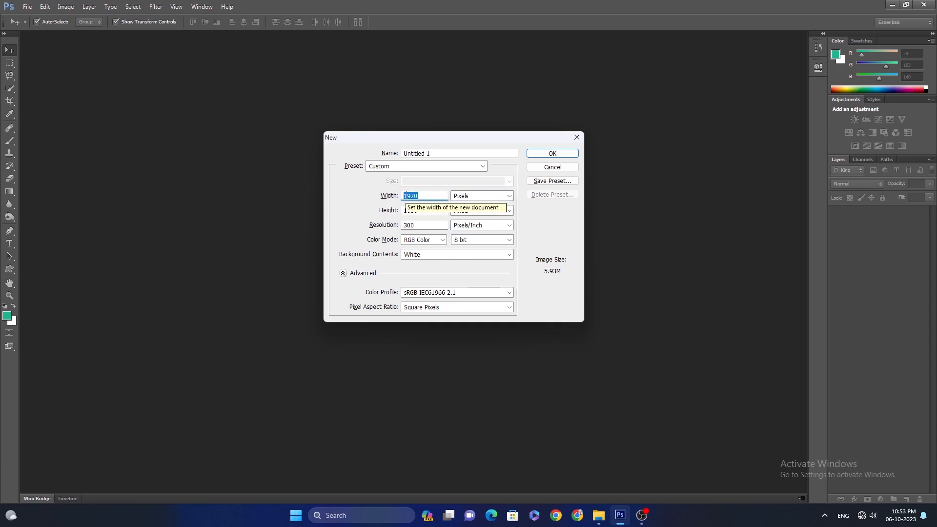
type("100")
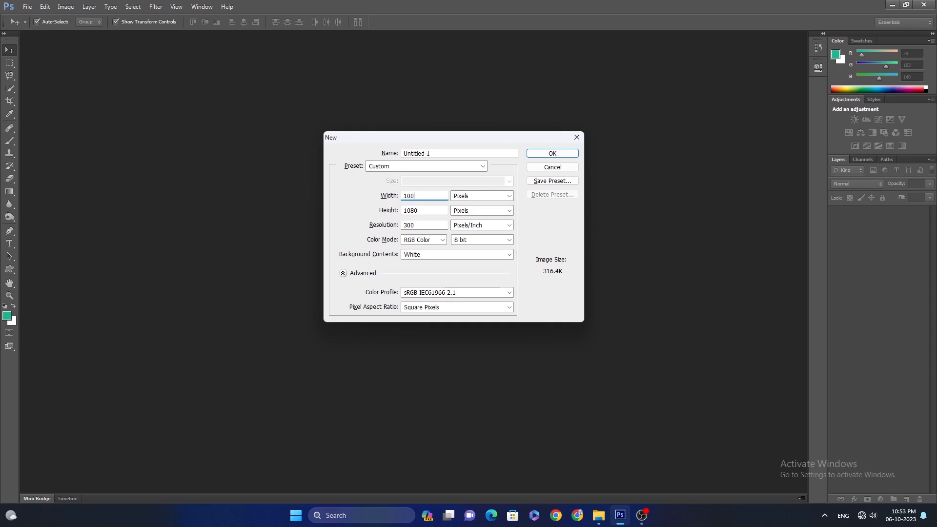
type("0")
key("Tab")
type("500")
Step: Review the color profile and pixel aspect ratio options, choosing sRGB IEC61966-2.1 and Square Pixels
left_click(492, 296)
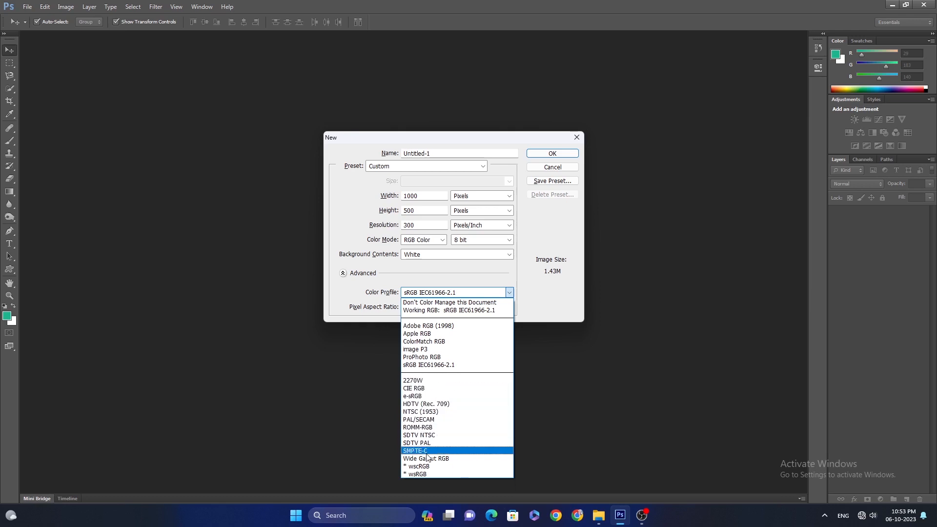
left_click(442, 366)
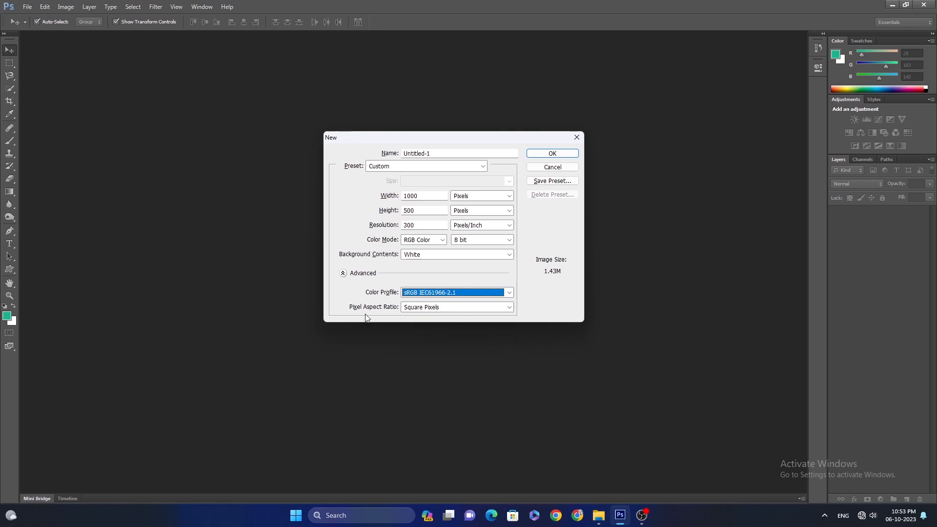
left_click(443, 308)
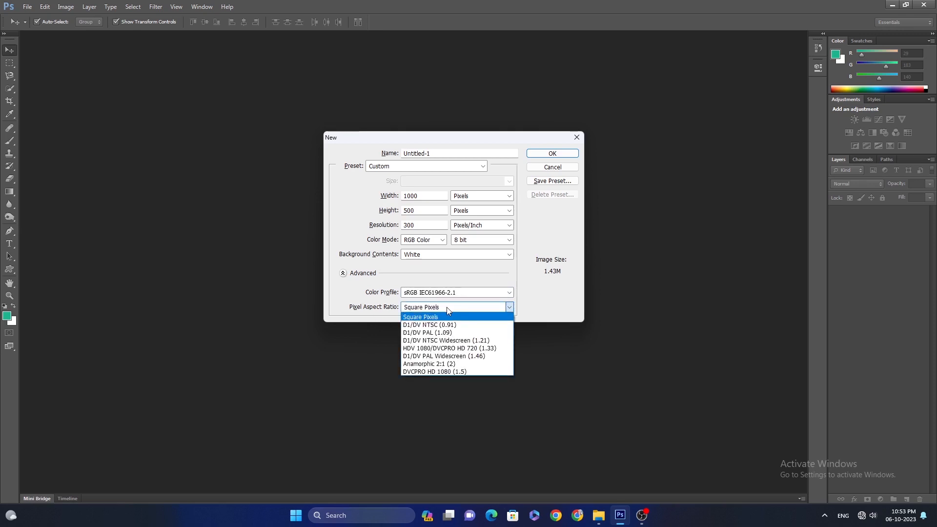
left_click(448, 310)
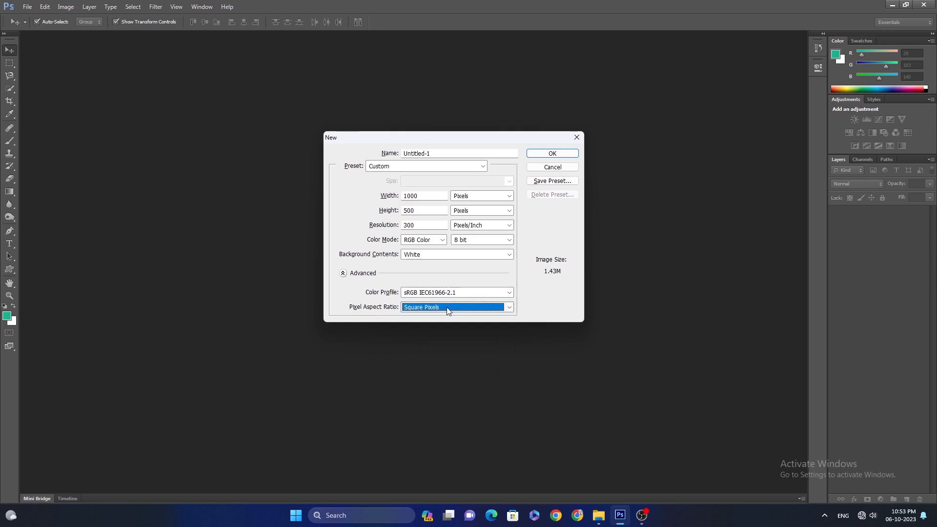
Step: Examine the color mode and bit depth options, choosing RGB Color and 8 bit
left_click(443, 239)
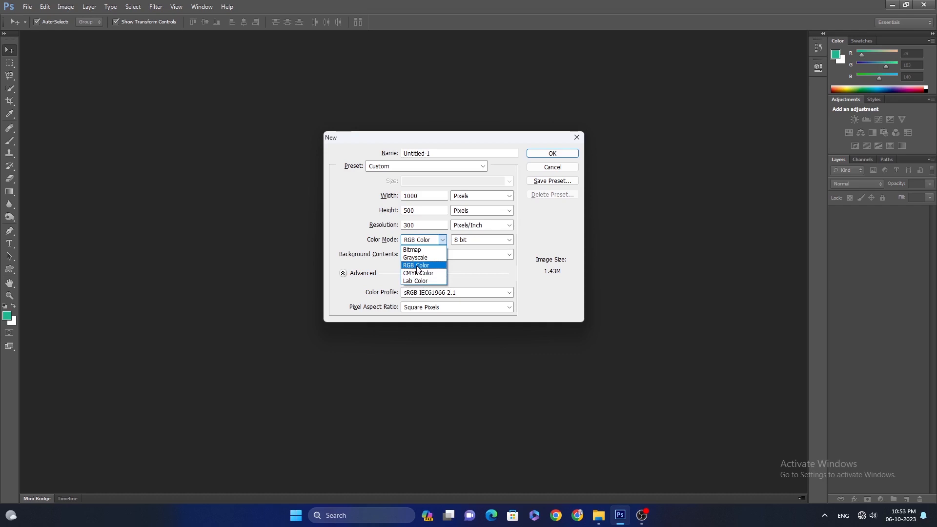
left_click(417, 266)
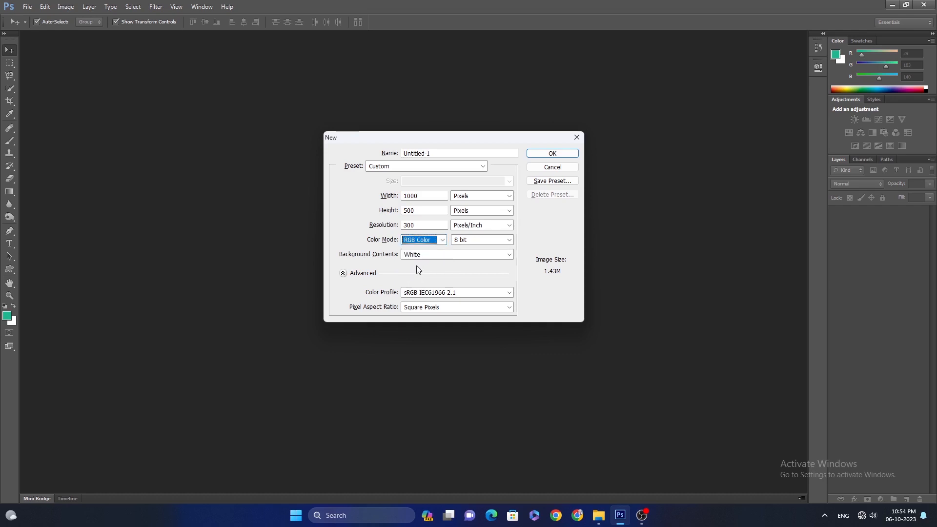
left_click(489, 241)
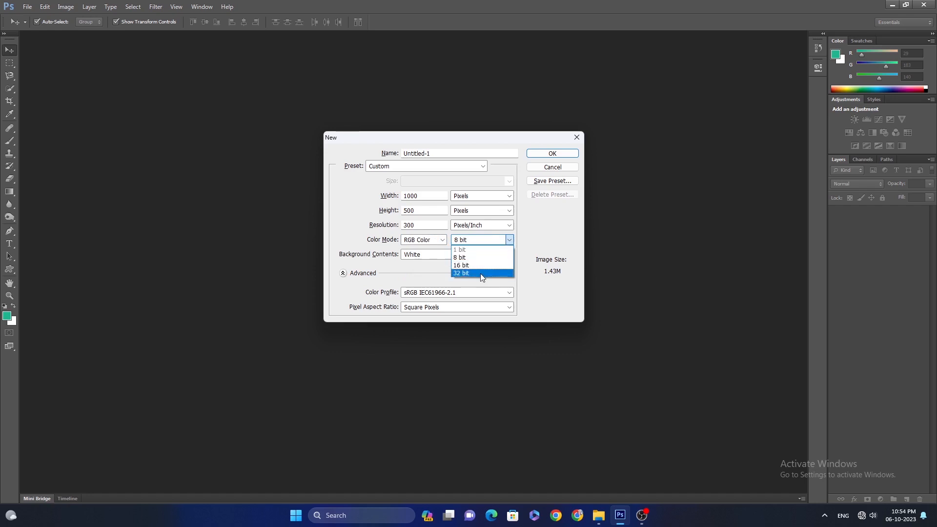
left_click(479, 261)
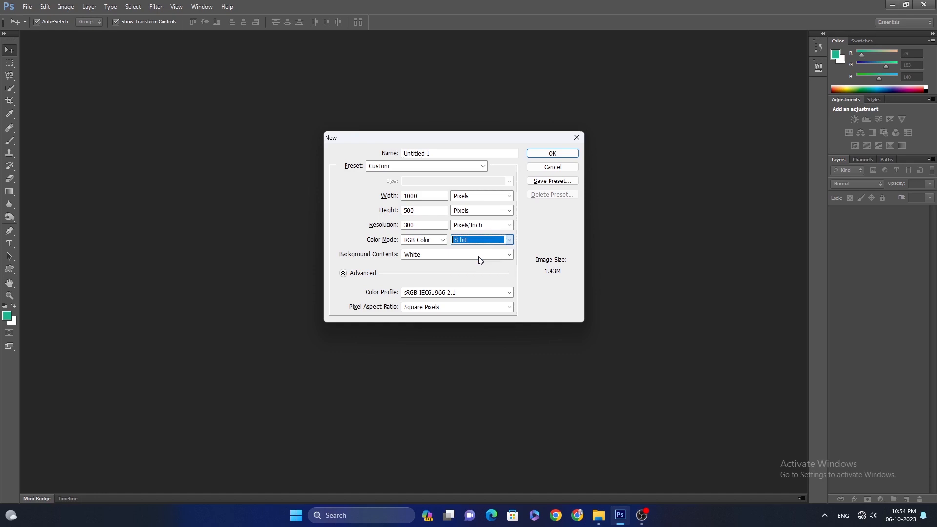
left_click(478, 242)
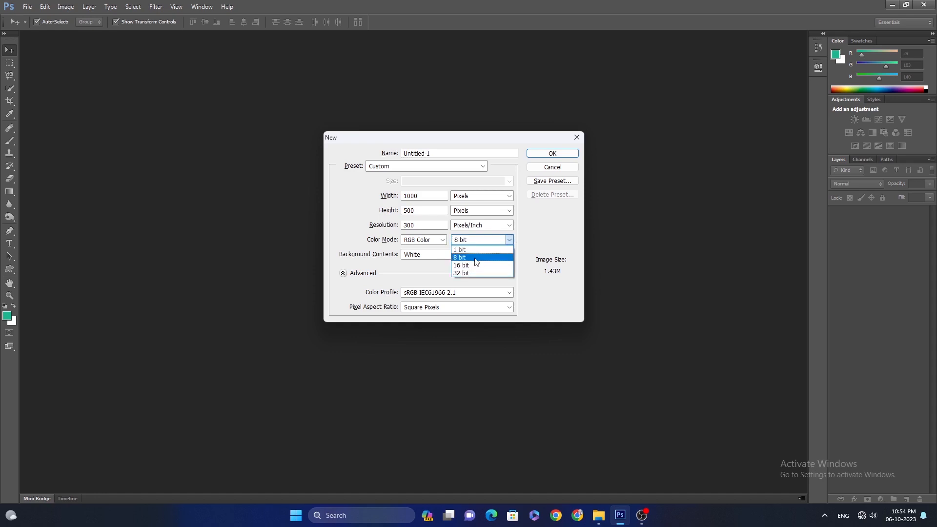
left_click(476, 257)
left_click(518, 237)
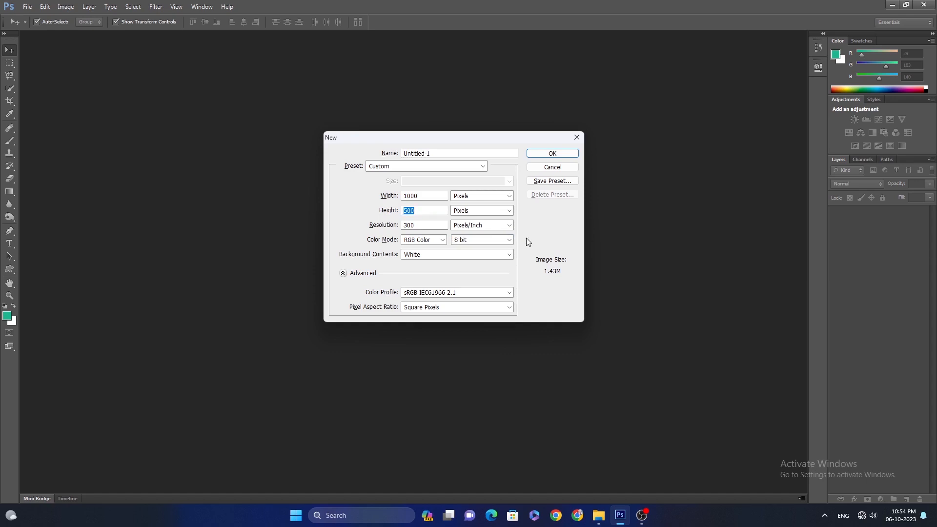
left_click(510, 241)
left_click(511, 241)
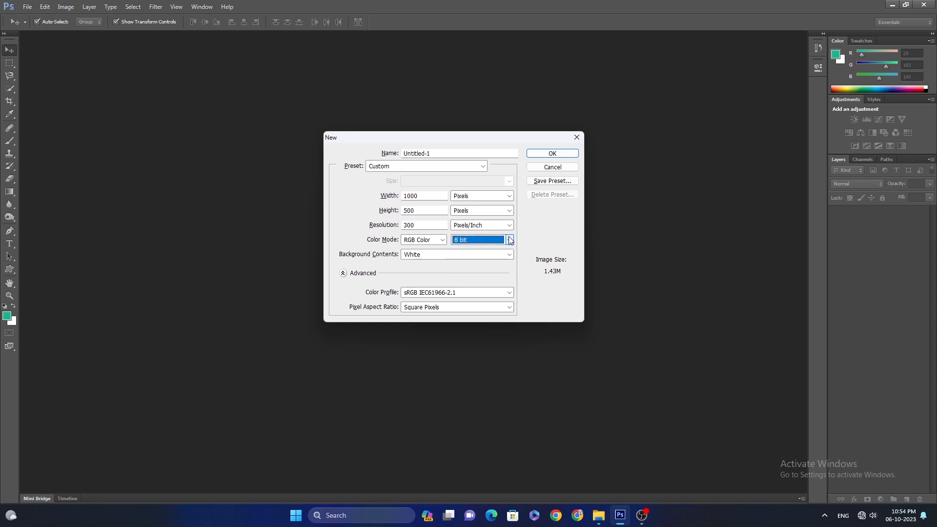
left_click(510, 241)
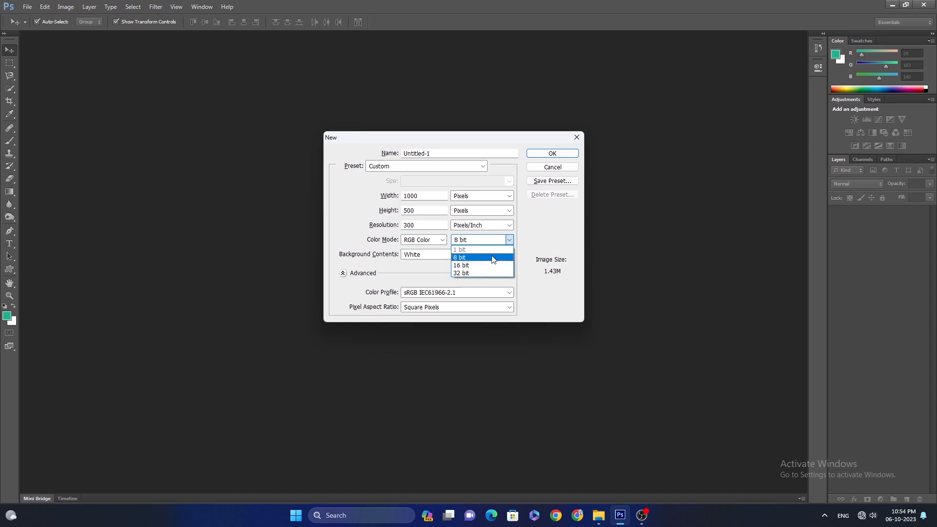
left_click(493, 258)
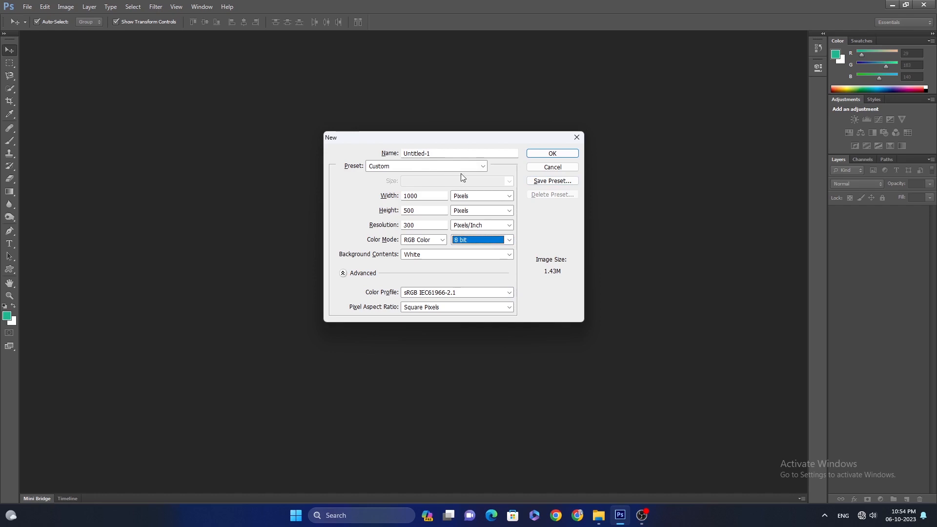
Step: Try the 18 in X 12 in and Mobile & Devices presets for the new document
left_click(421, 168)
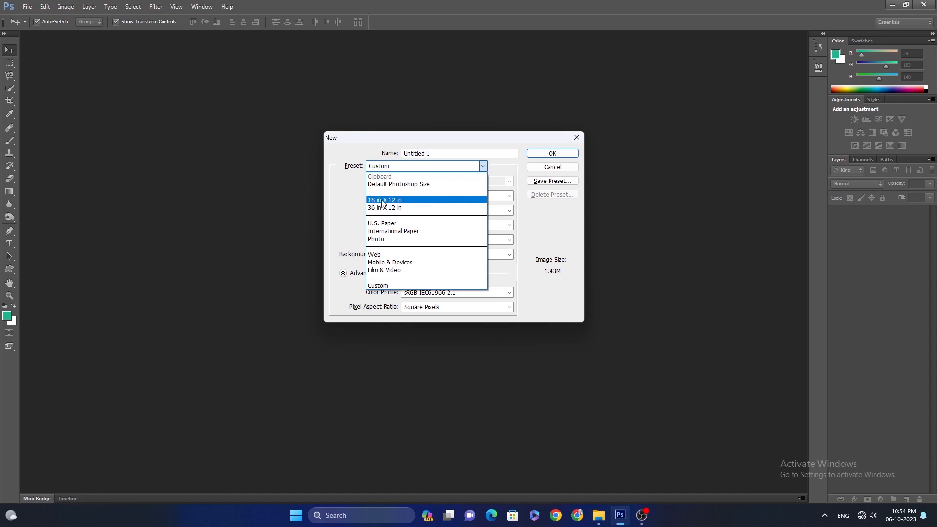
left_click(425, 199)
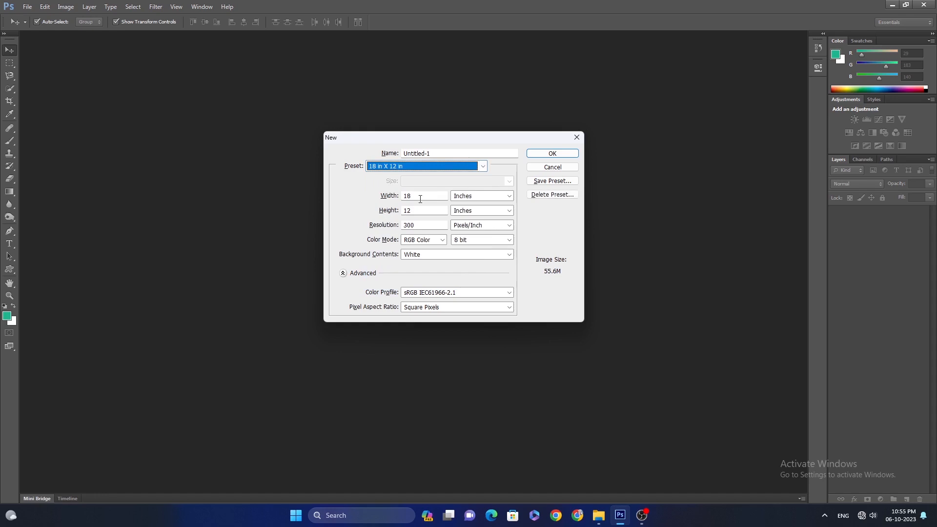
left_click(418, 168)
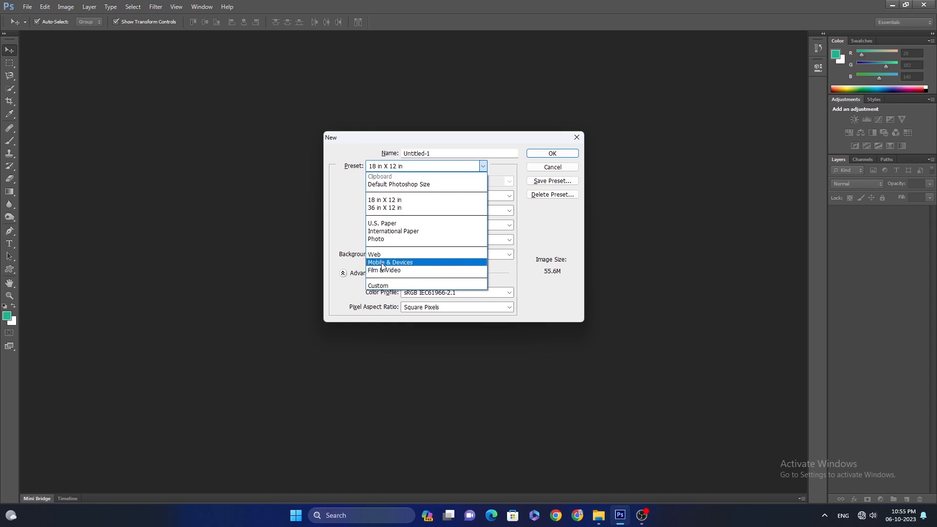
left_click(417, 263)
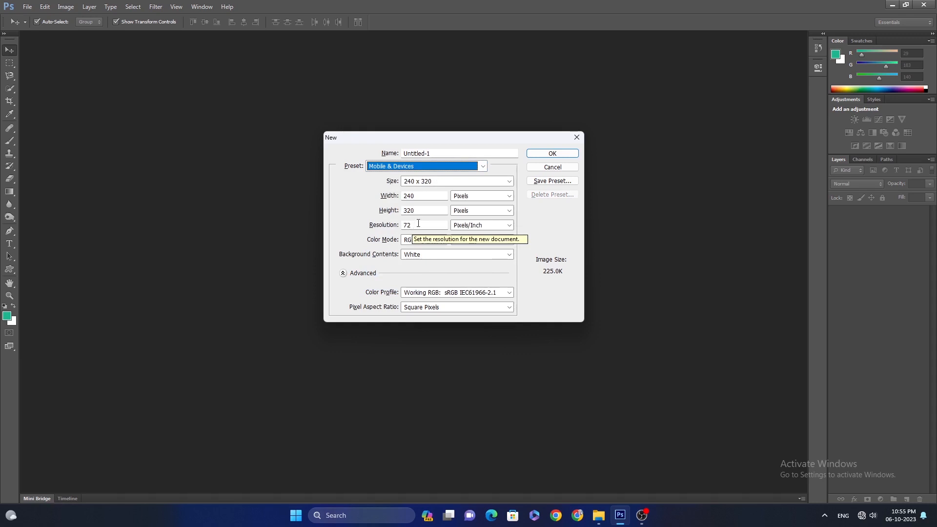
left_click(419, 166)
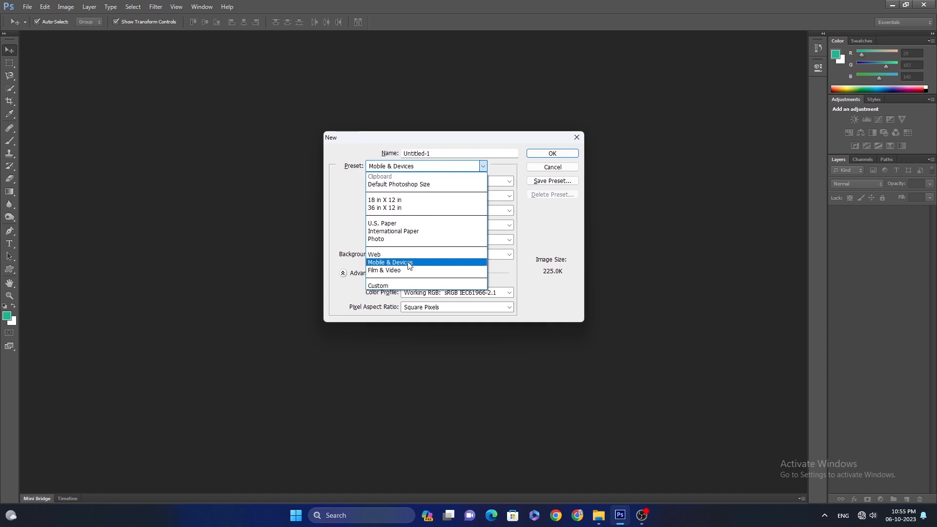
left_click(499, 183)
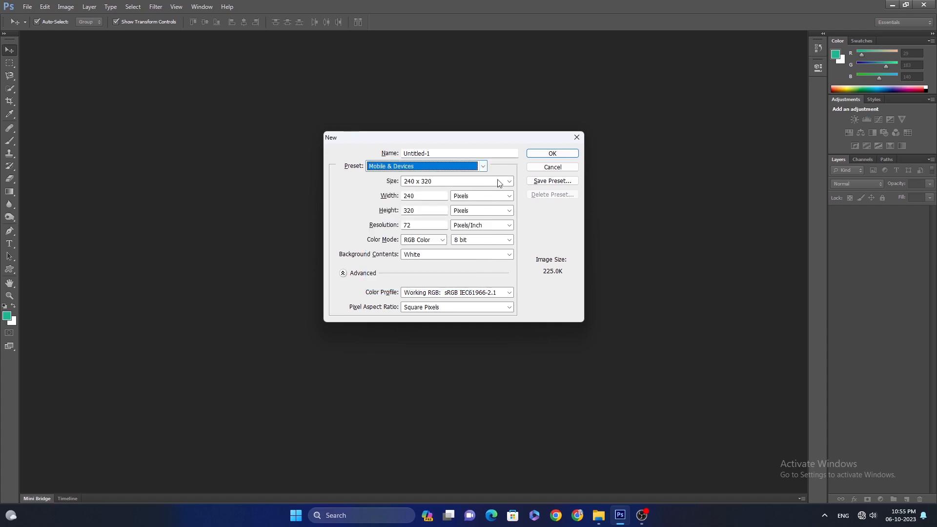
Step: Apply the Default Photoshop Size preset and switch the document dimensions to inches
left_click(437, 167)
left_click(408, 184)
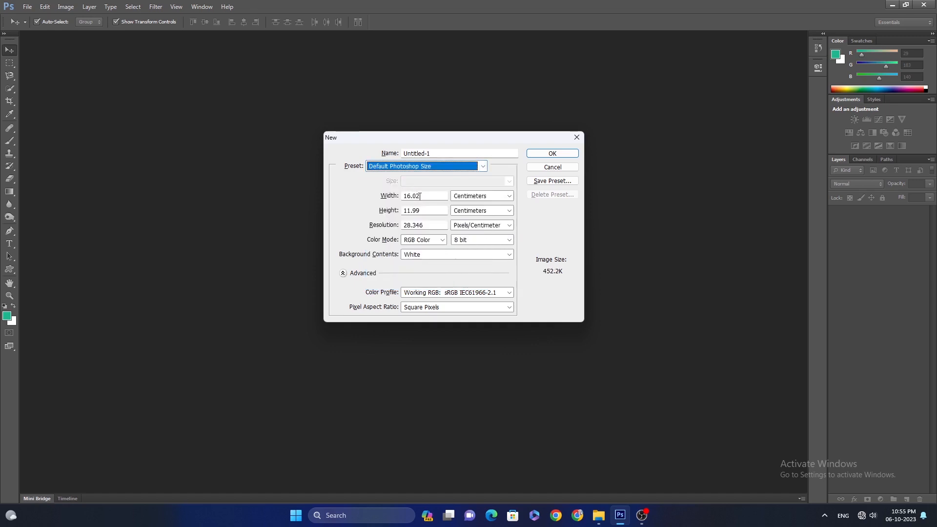
double_click(424, 198)
left_click(495, 197)
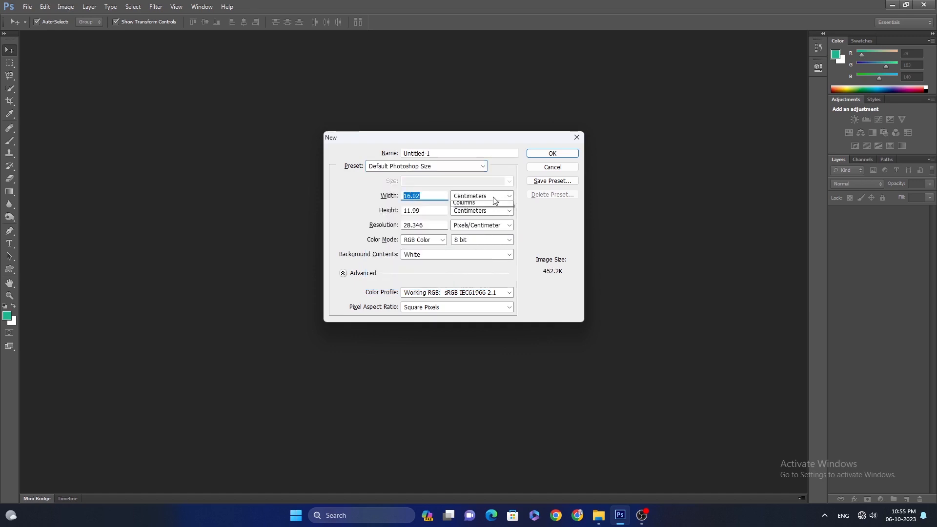
left_click(478, 214)
Step: Set the new document's width to 1000 inches and its height to 500 inches
key("shift+Tab")
type("1000")
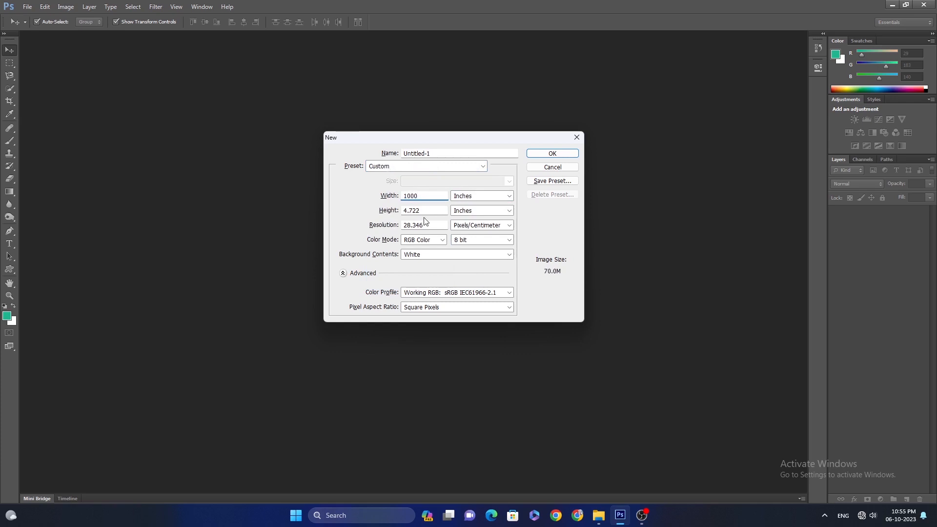
double_click(426, 210)
type("500")
key("Tab")
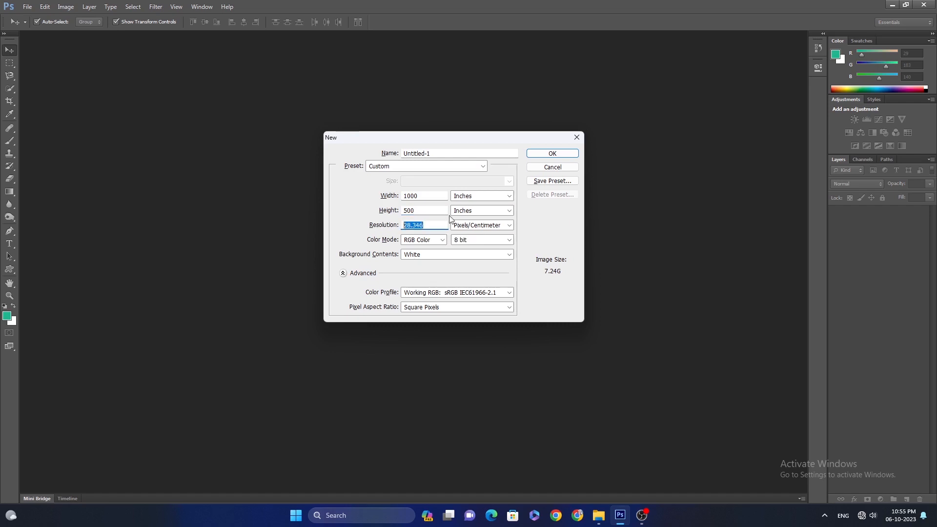
Step: Set the resolution to 72 pixels/inch and create the new document, accepting its very large dimensions
type("3")
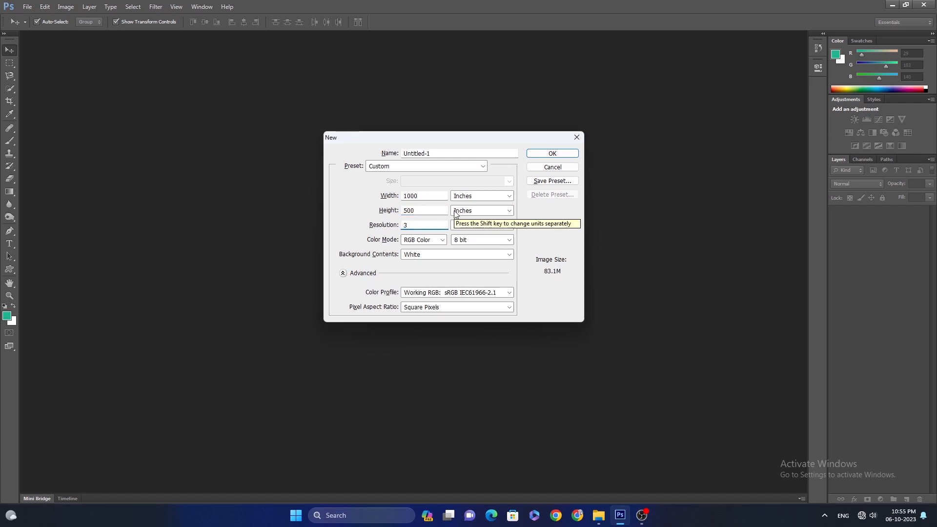
key("BackSpace")
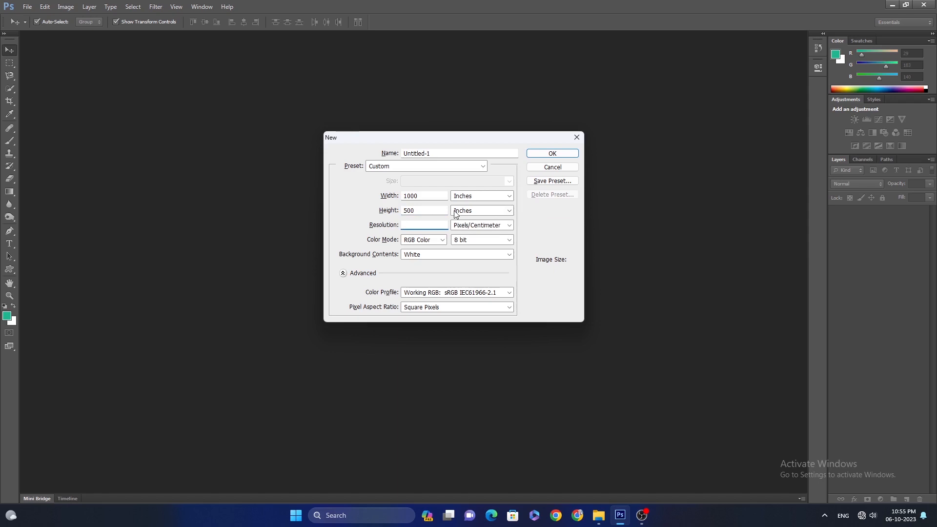
type("72")
left_click(500, 225)
left_click(492, 234)
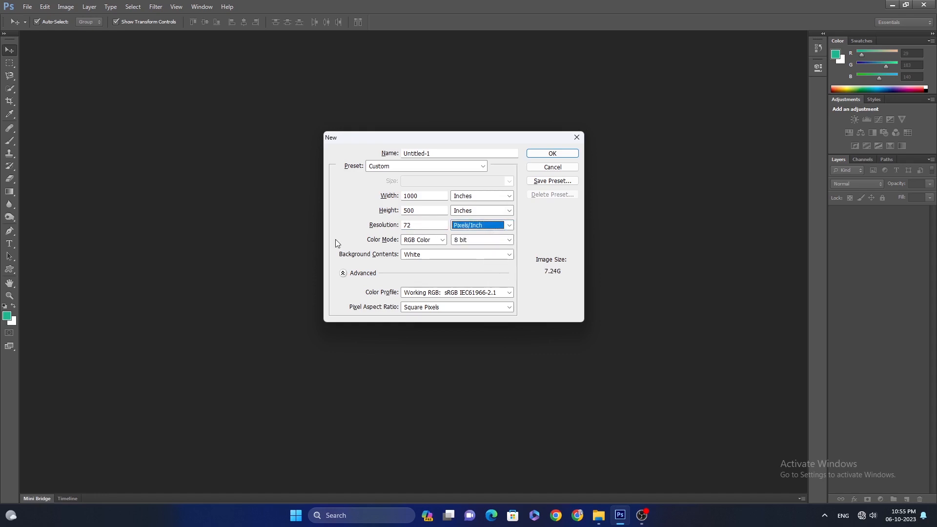
left_click(549, 153)
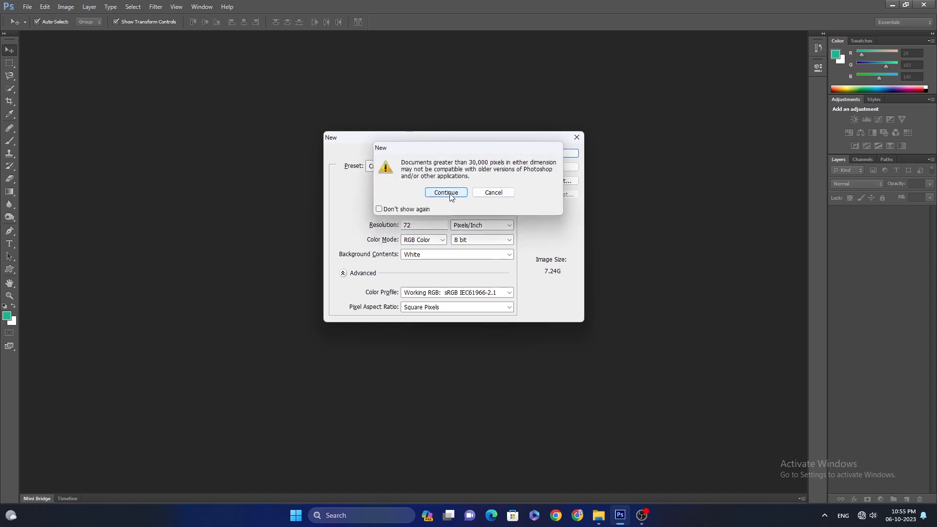
left_click(449, 193)
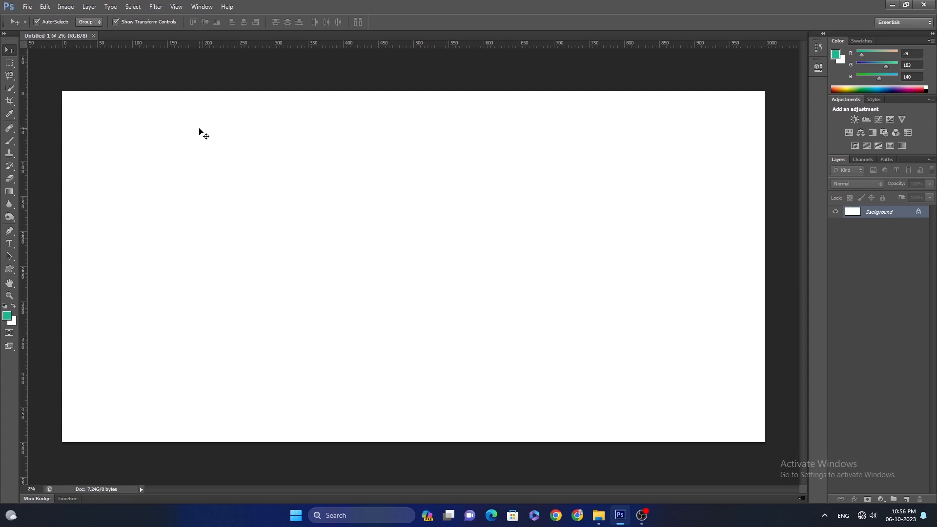
right_click(261, 183)
left_click(307, 189)
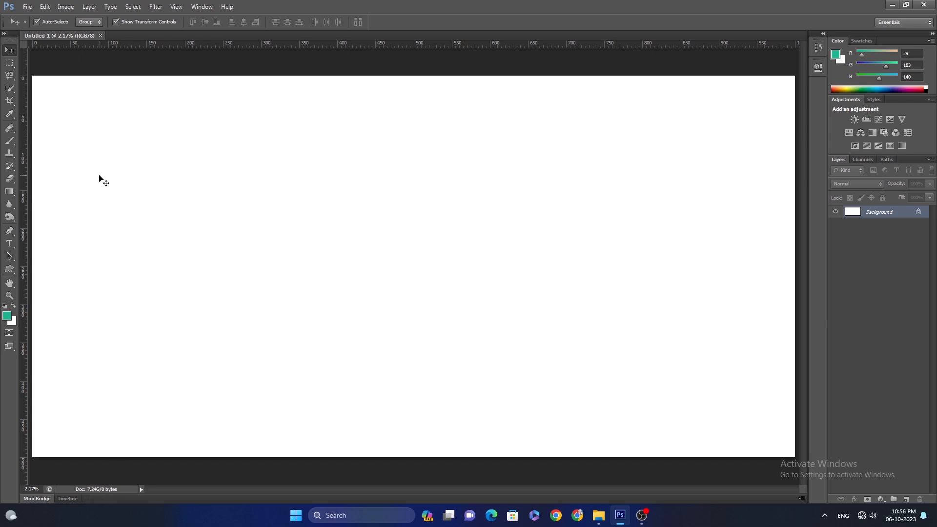
right_click(69, 37)
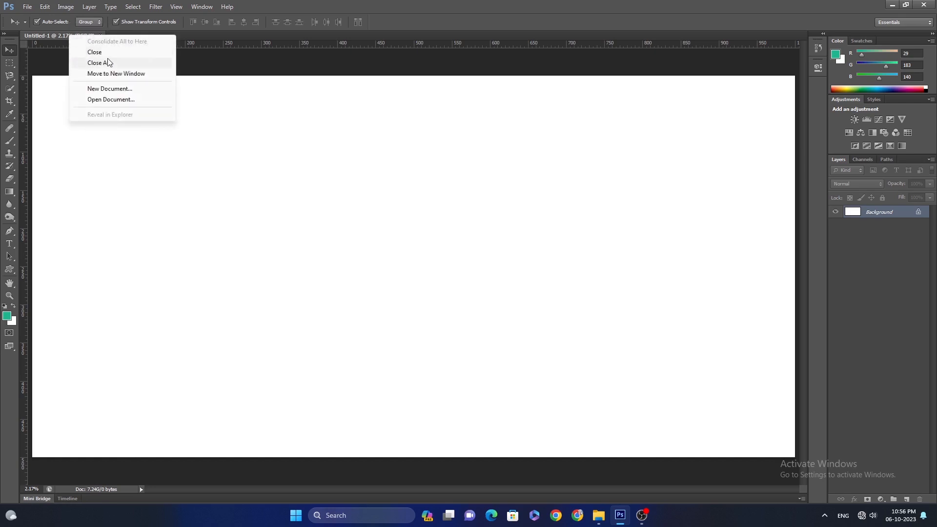
left_click(131, 100)
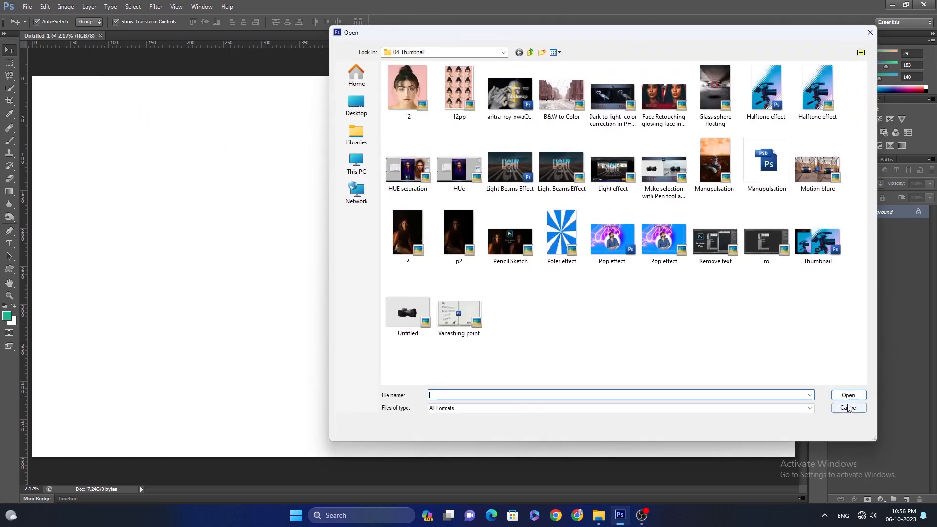
left_click(848, 408)
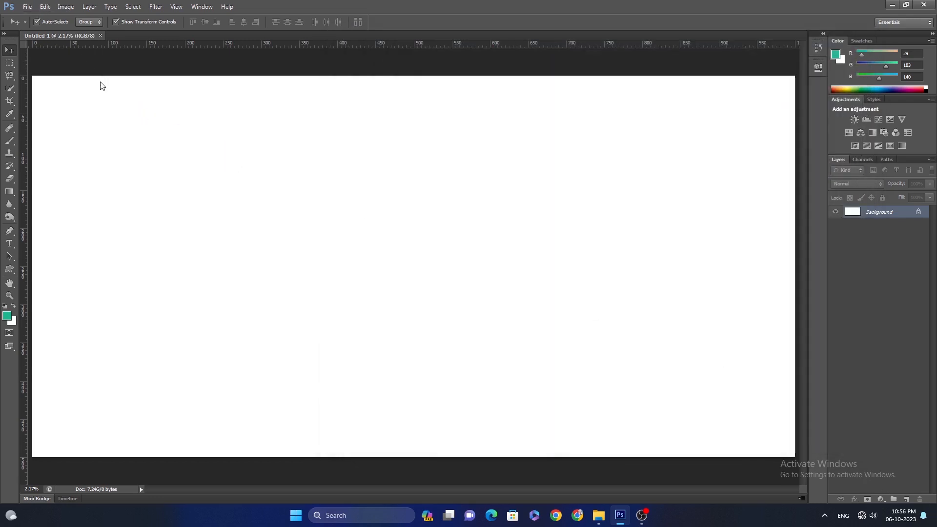
Step: Undock the document into a floating window and open its Image Size settings to review the dimension units
left_click_drag(101, 86, 103, 83)
right_click(182, 83)
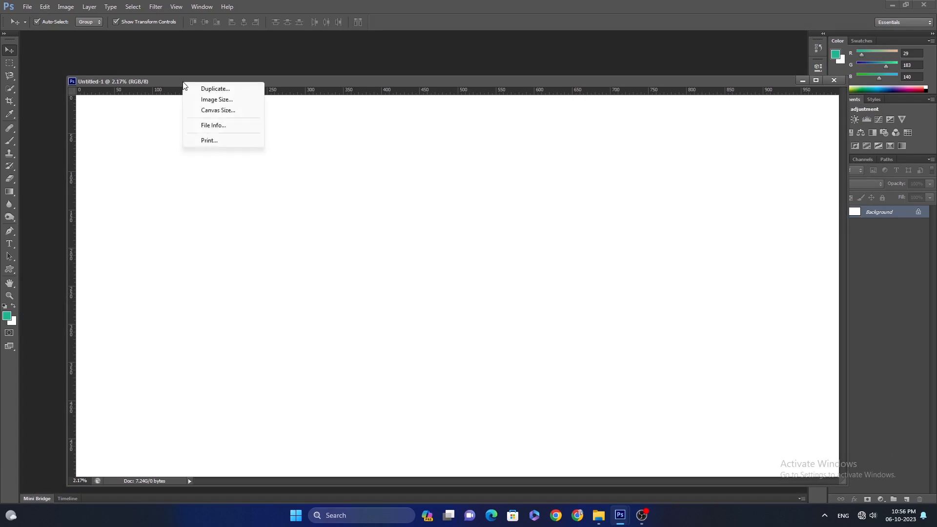
left_click(215, 99)
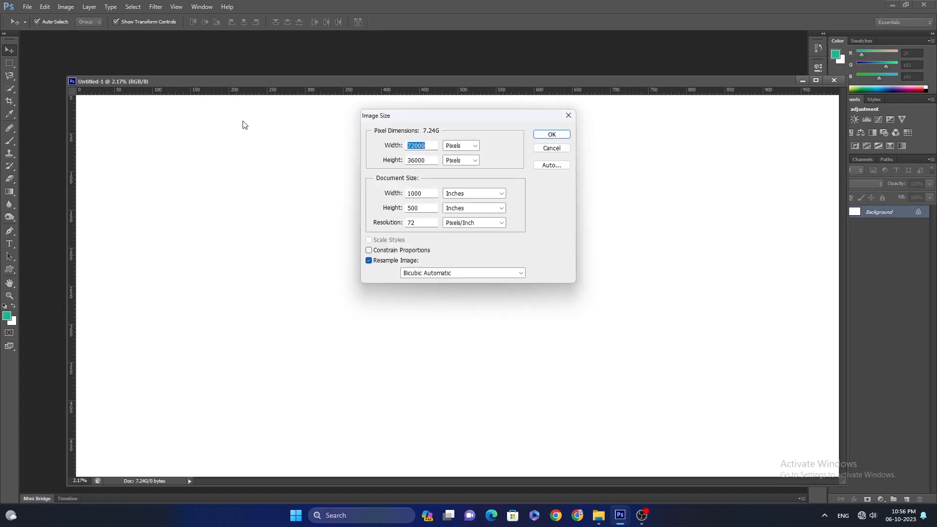
left_click(463, 148)
left_click(430, 144)
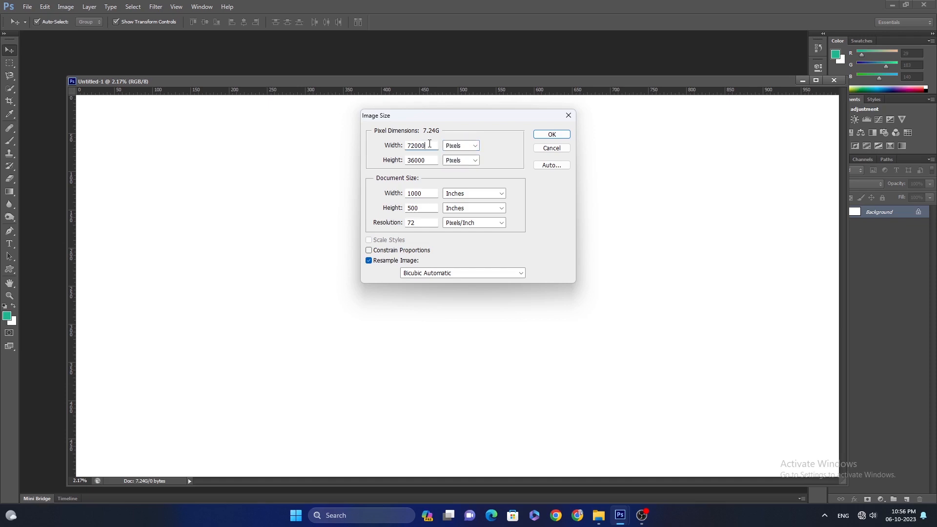
left_click(461, 195)
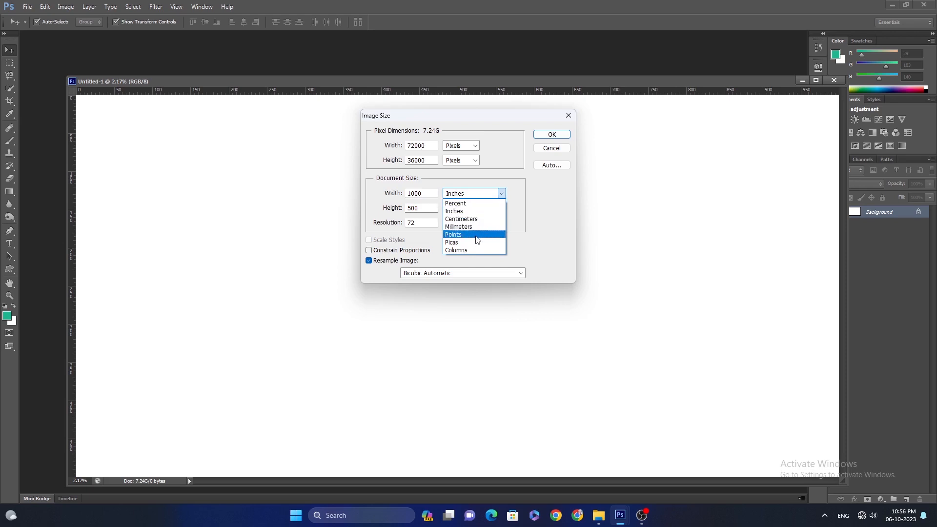
left_click(485, 148)
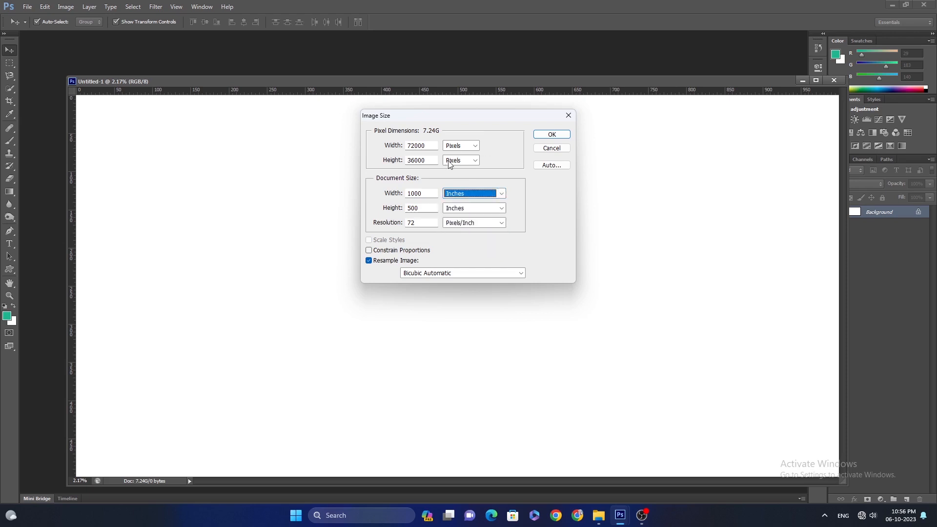
Step: Resize the image to a pixel width of 1000 and a pixel height of 500
double_click(427, 145)
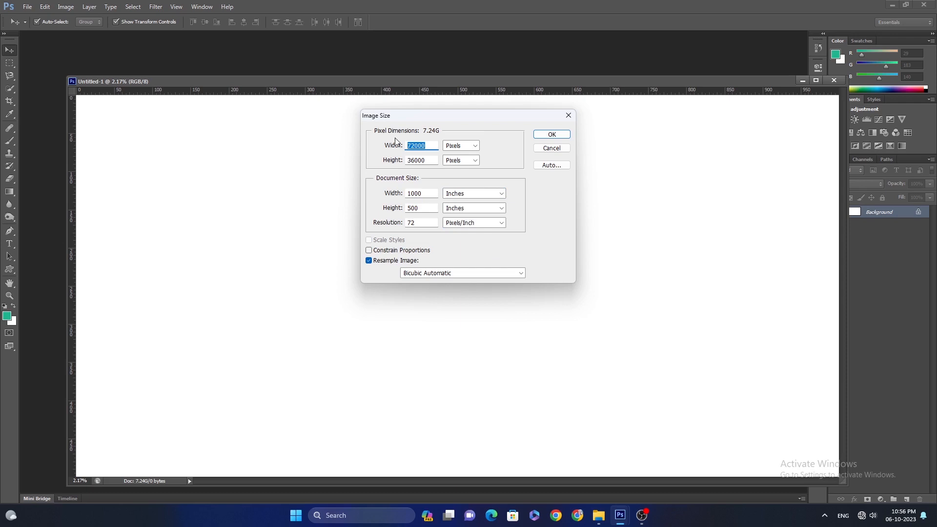
type("1000")
left_click_drag(435, 160, 392, 161)
type("500")
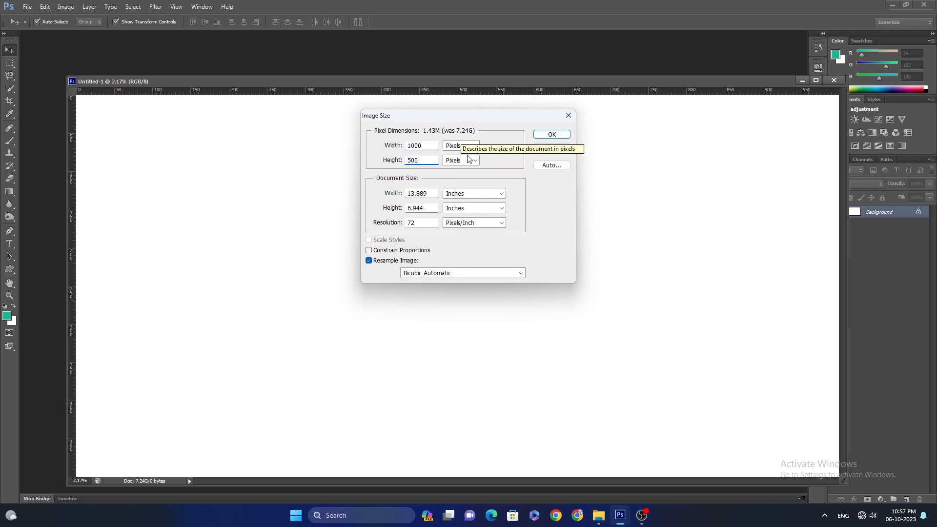
left_click(552, 134)
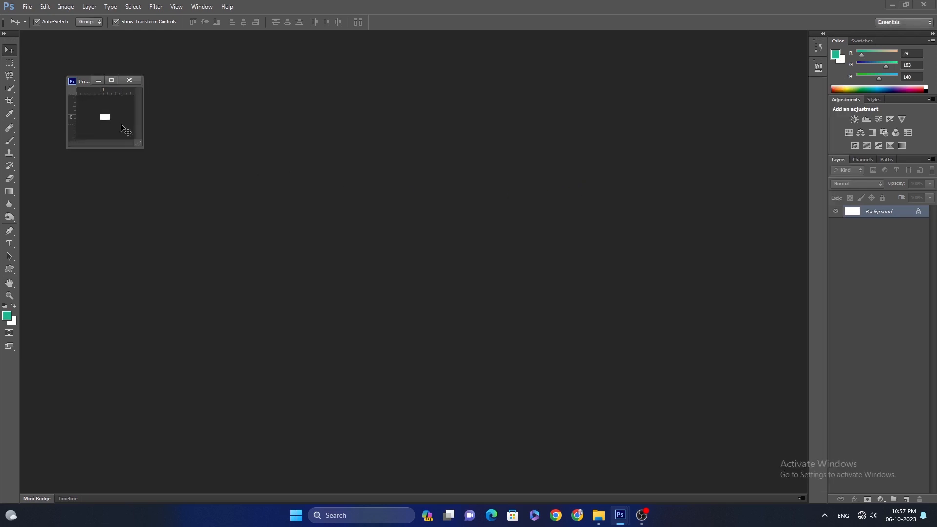
Step: Fit the resized document on screen and move its floating window higher in the workspace
right_click(93, 116)
left_click(113, 125)
right_click(105, 115)
left_click(123, 122)
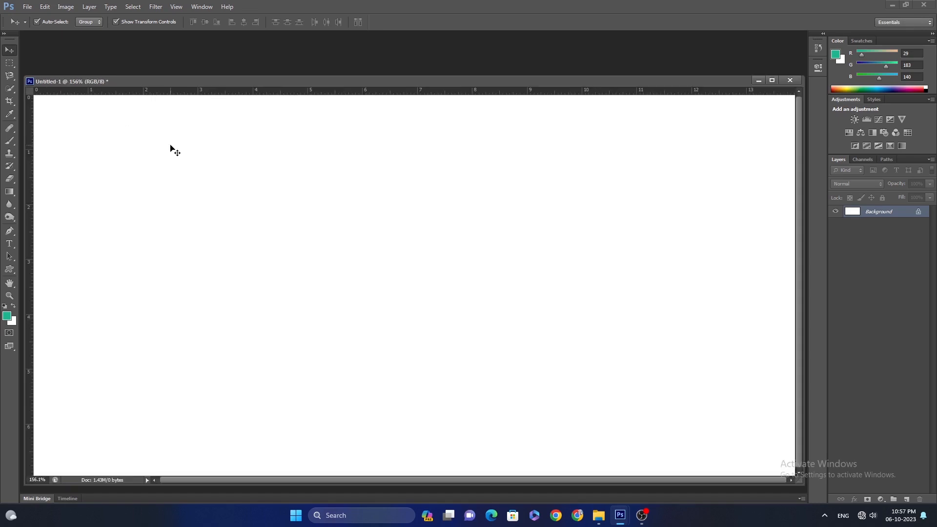
left_click_drag(461, 84, 466, 60)
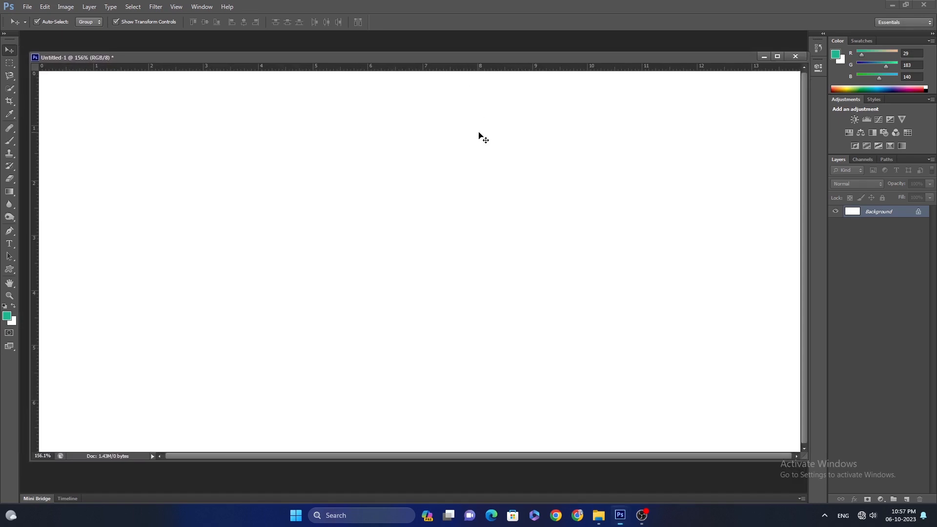
key("ctrl+0")
key("alt")
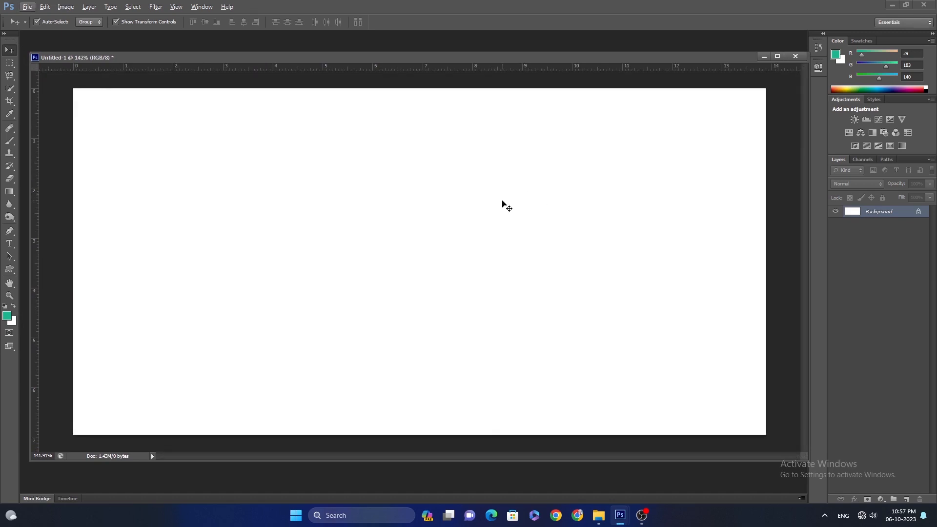
Step: Try to move the locked Background layer with the Move tool
left_click(405, 185)
left_click_drag(295, 164, 326, 167)
key("Return")
left_click(396, 220)
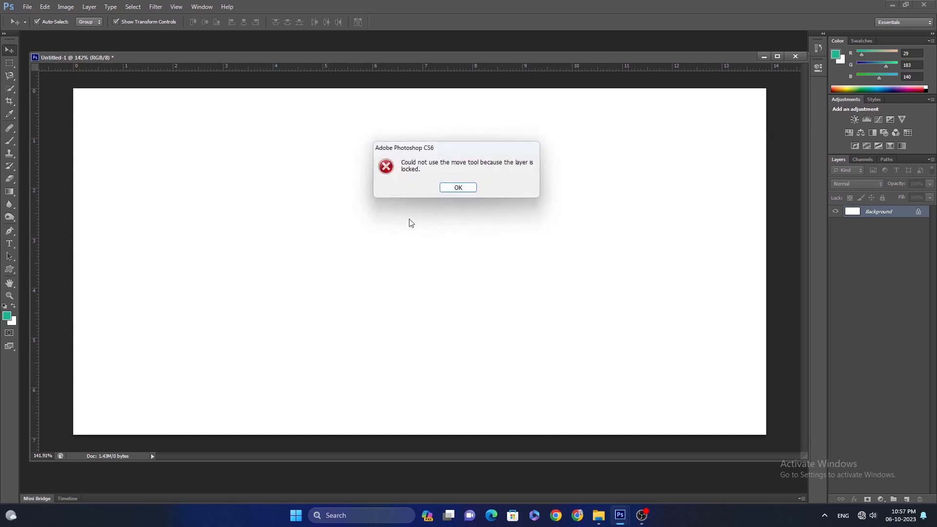
key("Return")
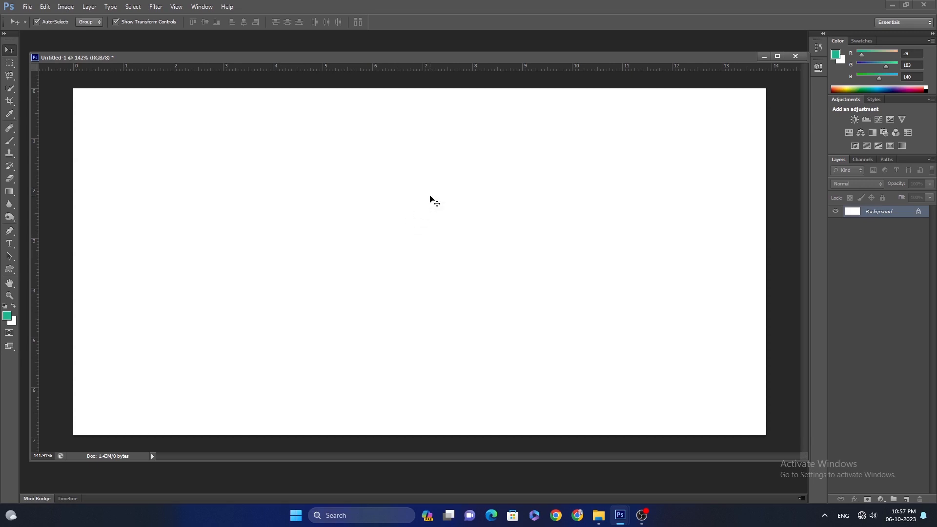
Step: Draw a rectangular marquee selection of about 10 by 5 inches across the middle of the canvas
left_click(11, 63)
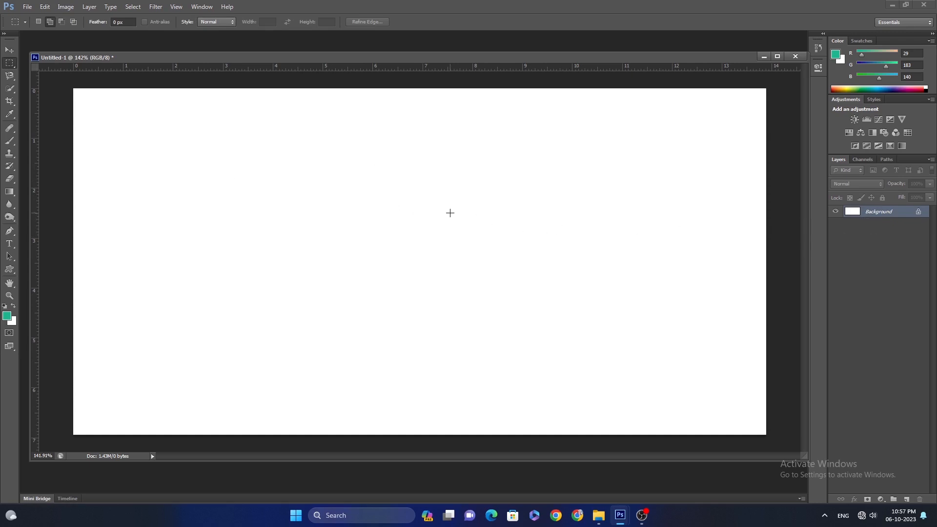
right_click(9, 63)
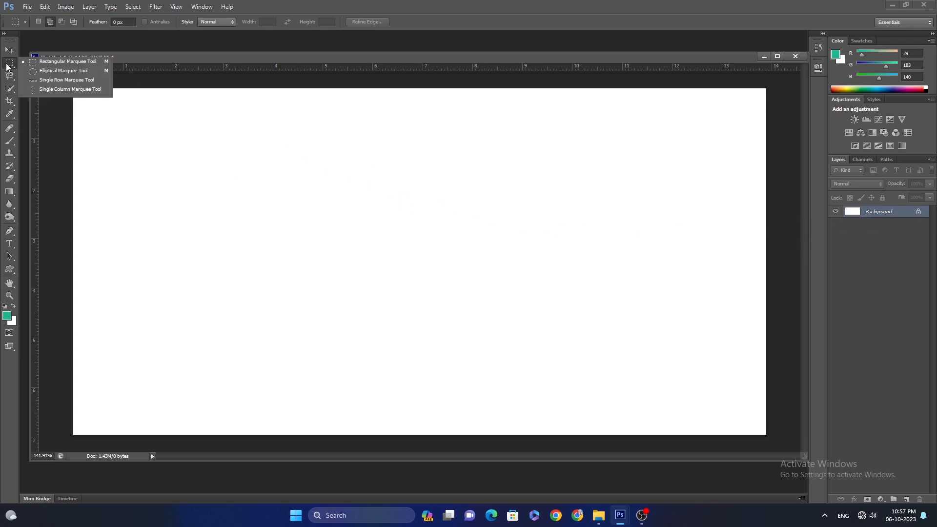
left_click(80, 63)
left_click_drag(170, 126, 682, 392)
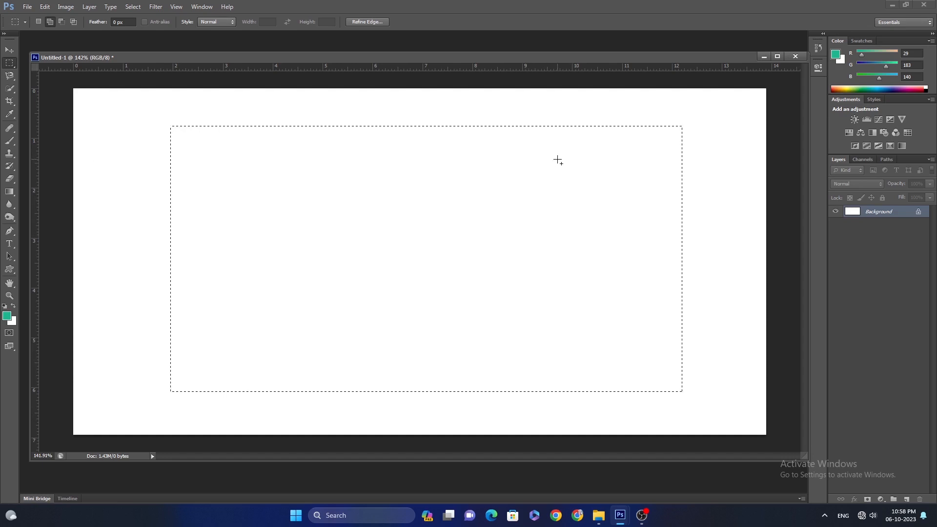
Step: Clear the marquee selection and paint a soft green diagonal stroke across the Background layer with an 87 px brush
left_click(619, 220)
key("v")
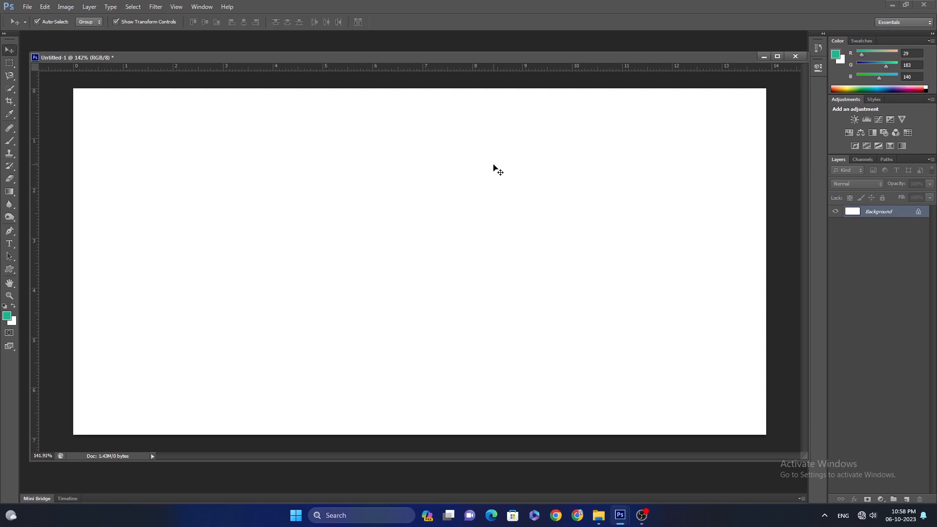
left_click(9, 142)
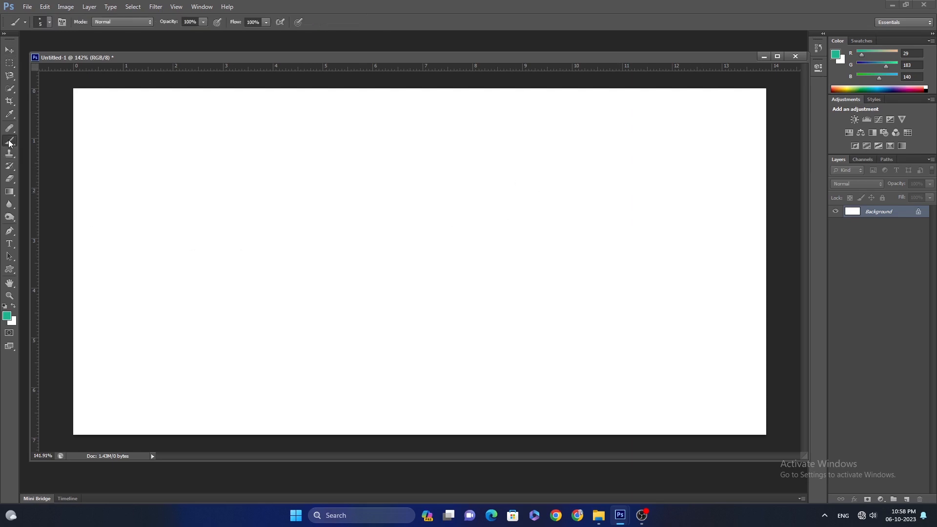
right_click(199, 162)
left_click_drag(216, 183, 253, 189)
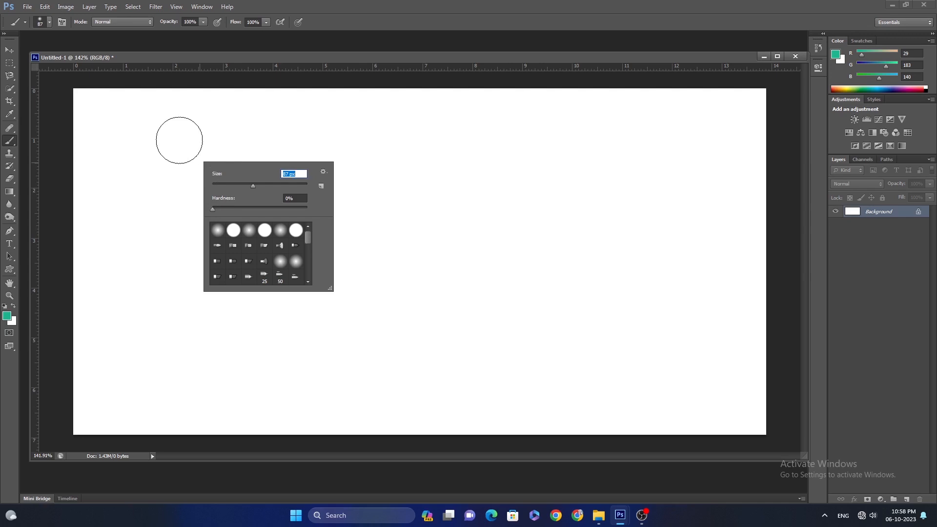
left_click_drag(180, 140, 295, 209)
left_click_drag(350, 241, 638, 369)
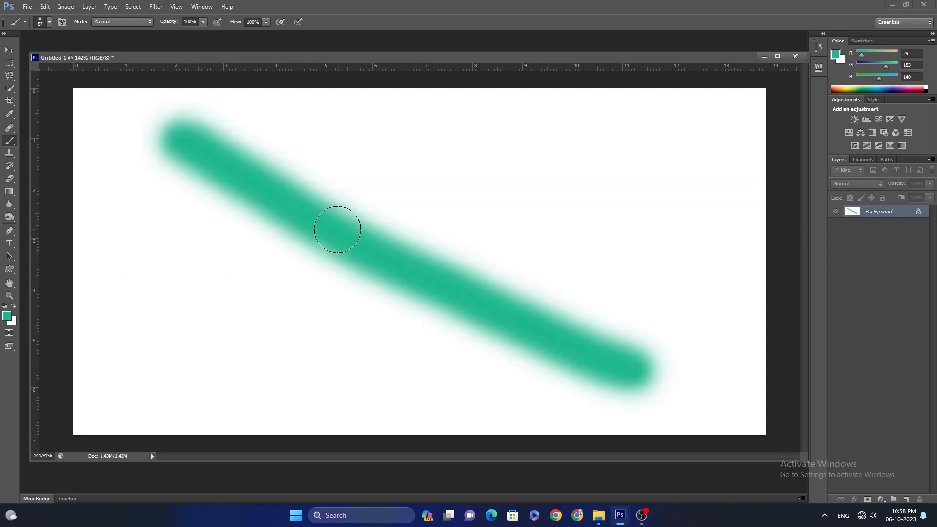
Step: Try to move the painted stroke on the locked Background layer with the Move tool, and undo the stroke
key("v")
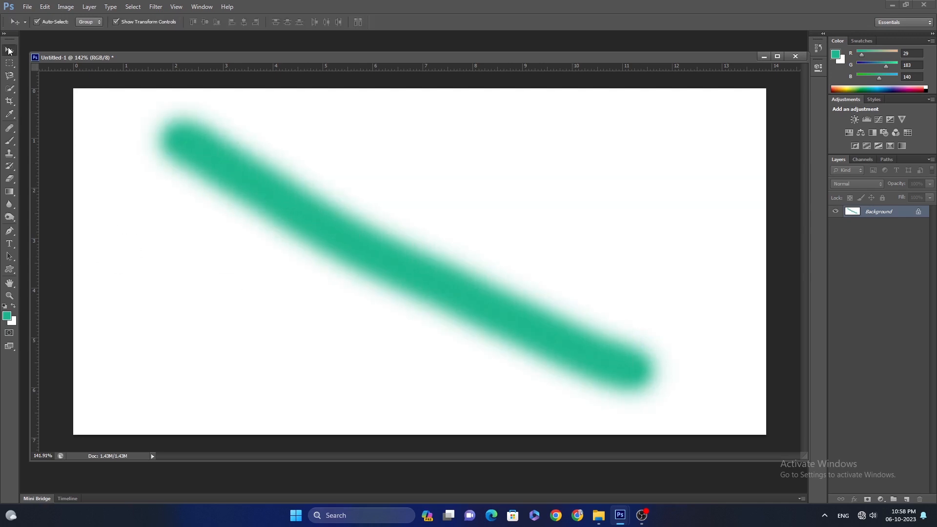
left_click(467, 226)
key("Return")
left_click_drag(387, 253, 309, 277)
key("Return")
left_click_drag(412, 272, 492, 261)
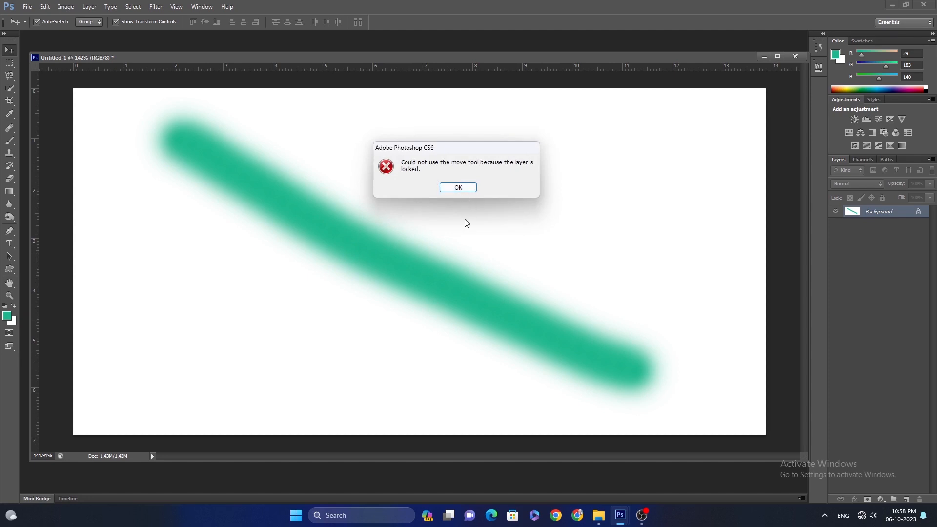
key("Return")
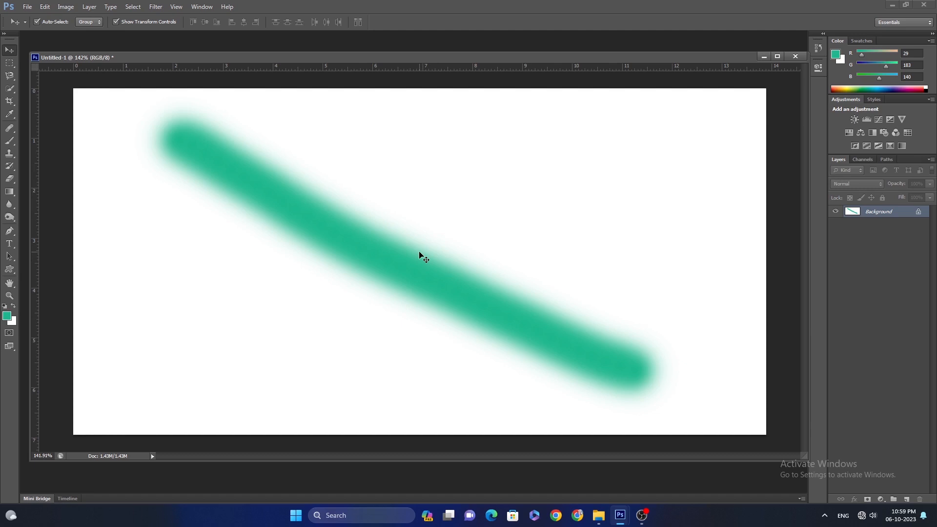
key("ctrl+z")
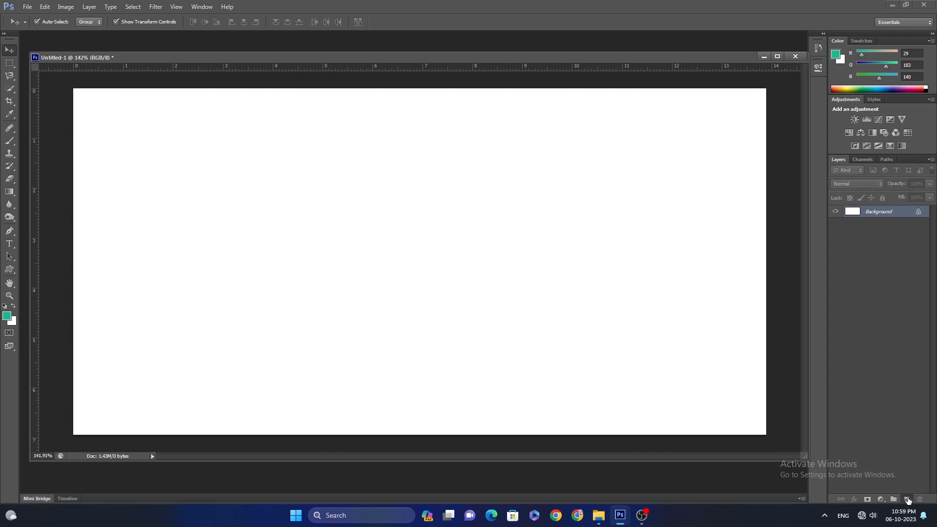
Step: Create a new layer above the Background and paint a green diagonal brush stroke on it
left_click(906, 499)
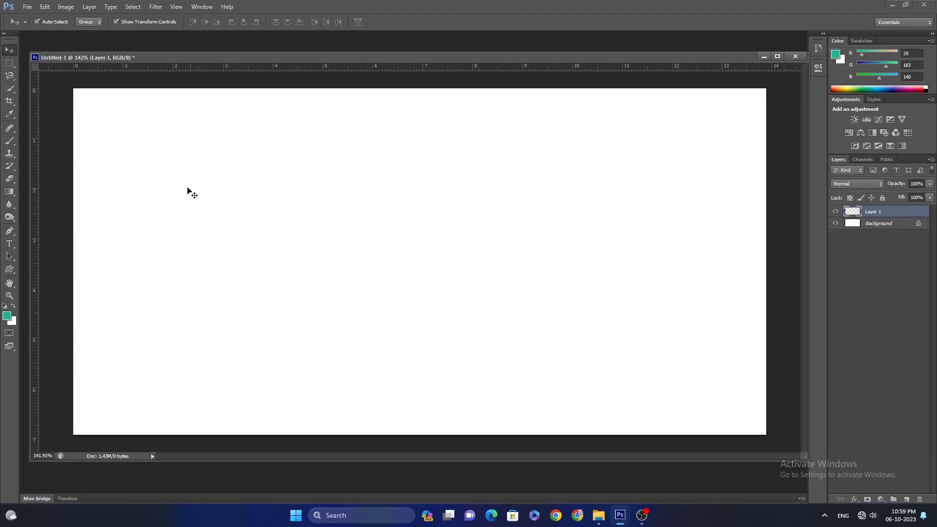
left_click(10, 142)
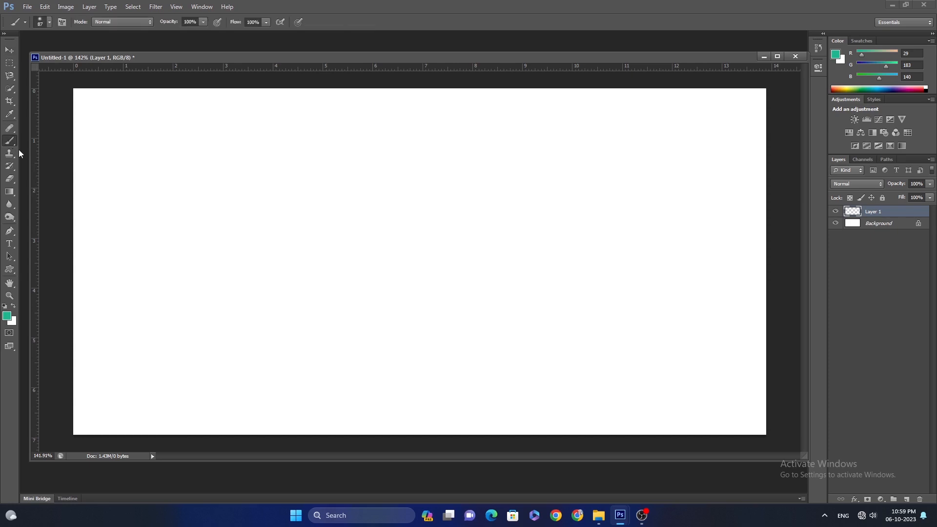
left_click_drag(220, 166, 552, 353)
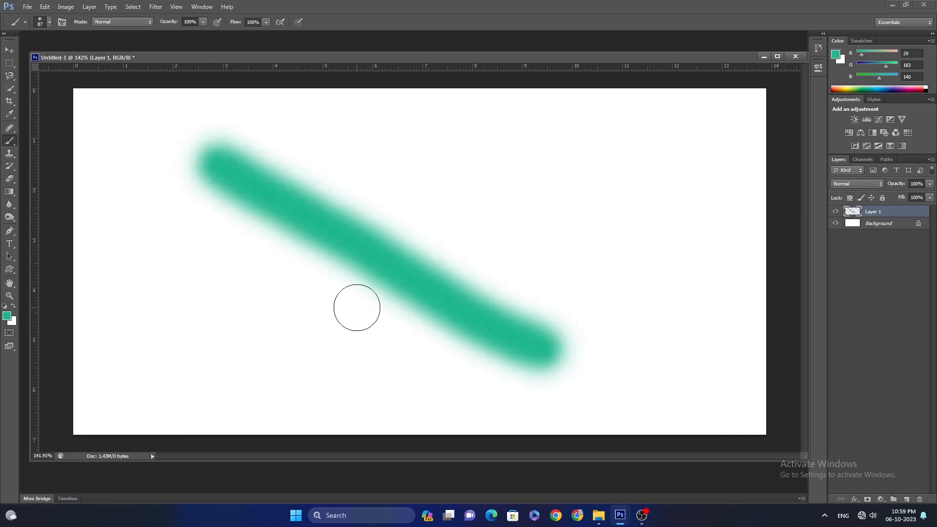
Step: Move the green stroke on Layer 1 around the canvas several times with the Move tool
left_click(9, 50)
mouse_move(327, 223)
left_mouse_down()
mouse_move(449, 240)
mouse_move(470, 257)
mouse_move(416, 271)
mouse_move(415, 289)
mouse_move(317, 216)
left_mouse_up()
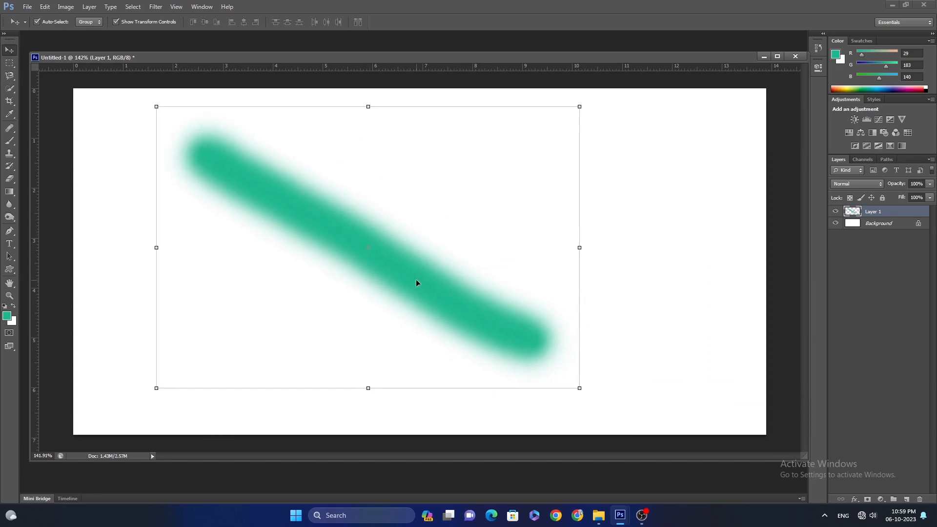
left_click_drag(416, 279, 469, 300)
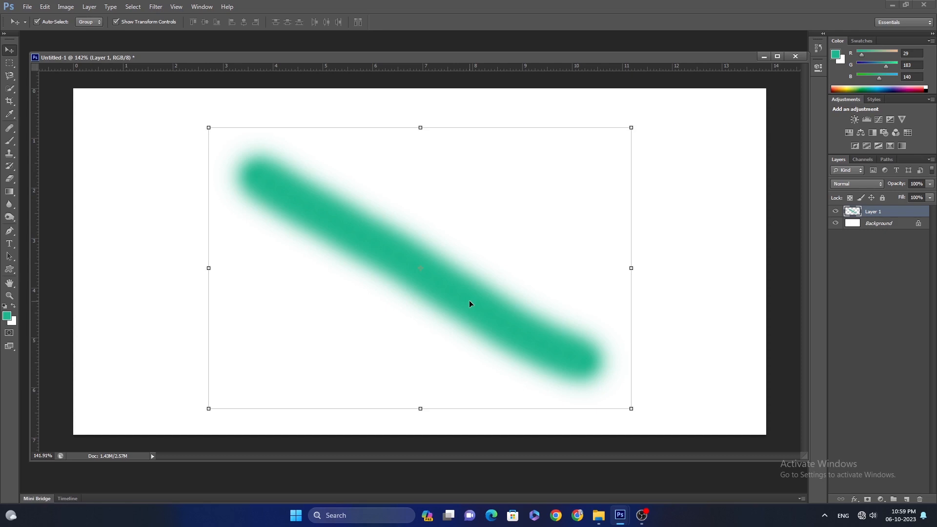
mouse_move(470, 300)
left_mouse_down()
mouse_move(523, 289)
mouse_move(493, 283)
left_mouse_up()
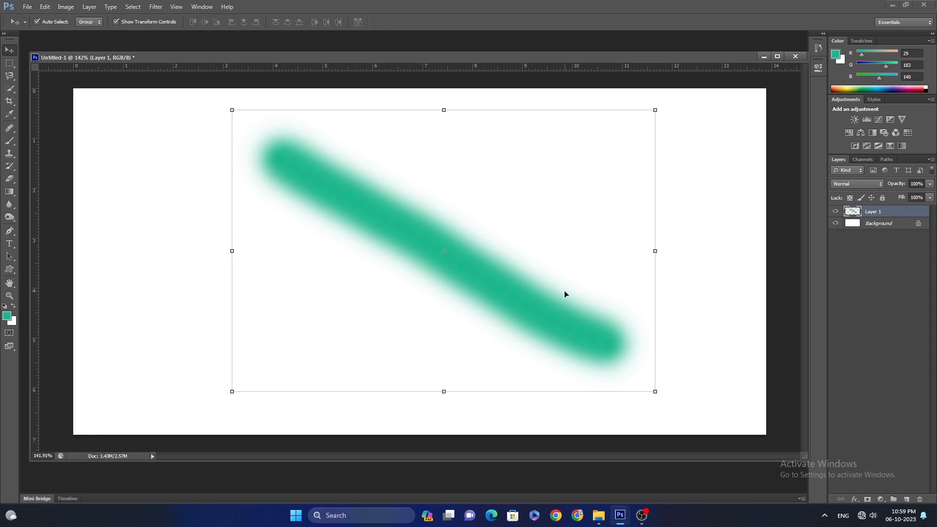
mouse_move(525, 299)
left_mouse_down()
mouse_move(452, 305)
mouse_move(504, 321)
left_mouse_up()
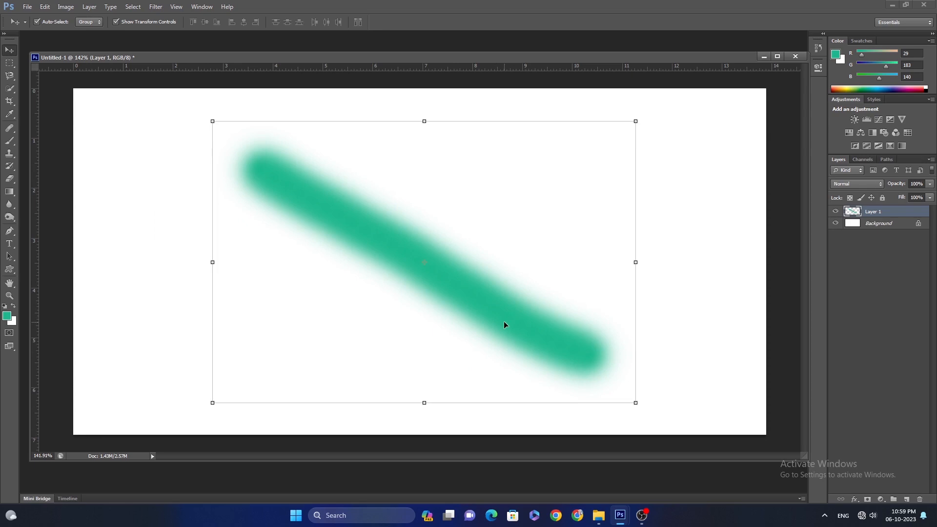
left_click_drag(511, 314, 485, 322)
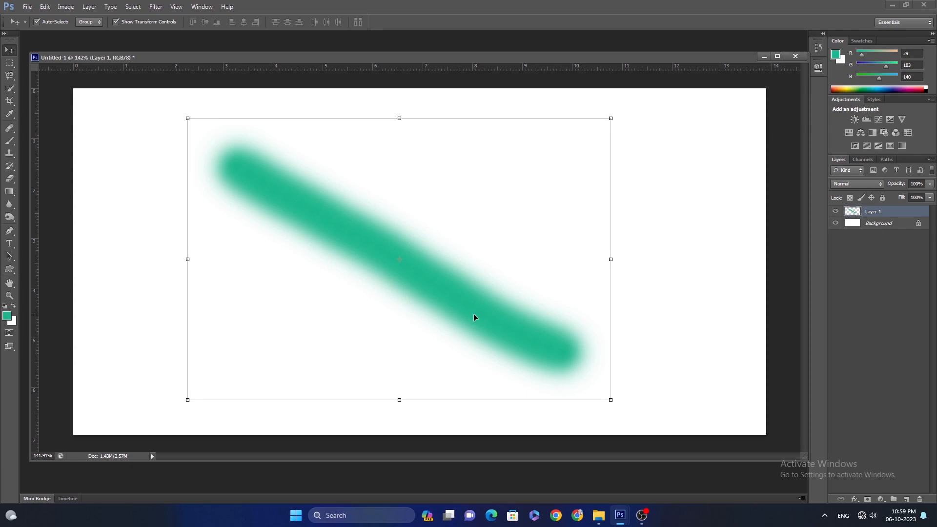
Step: Undo the stroke's moves, the stroke itself and the creation of Layer 1
key("ctrl+alt+z")
key("ctrl+alt+z")
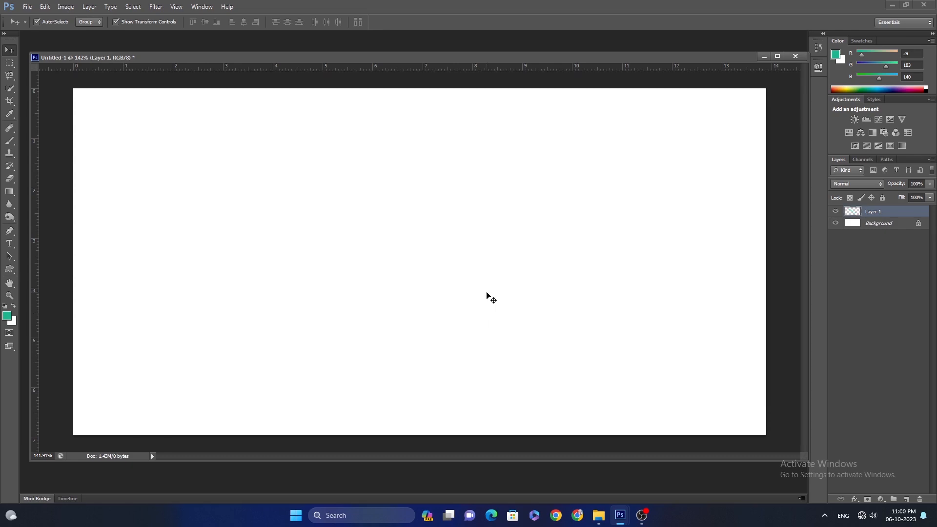
left_click(489, 291)
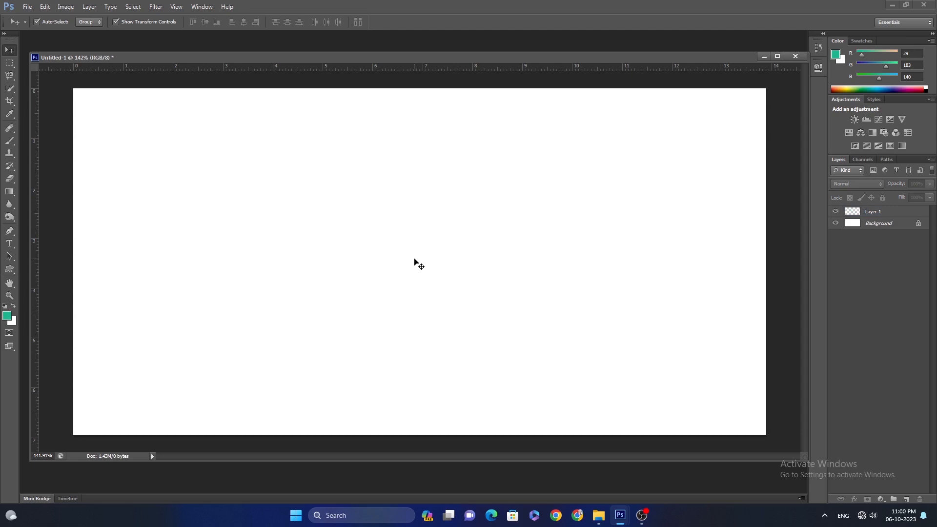
key("ctrl+alt+z")
Step: Paint a green triangular outline on the Background layer with the Brush tool
key("b")
mouse_move(251, 157)
left_mouse_down()
mouse_move(488, 181)
mouse_move(513, 230)
mouse_move(406, 366)
mouse_move(258, 200)
left_mouse_up()
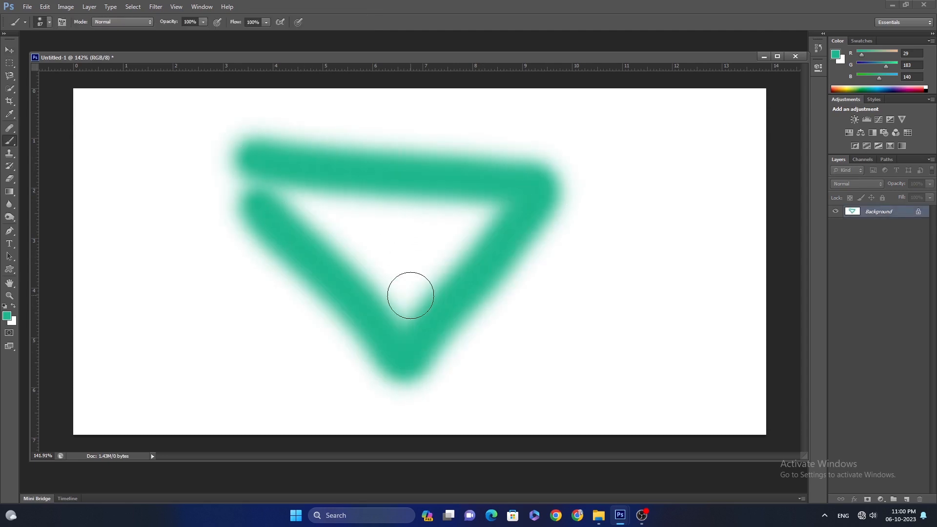
Step: Try to move the green triangle on the locked Background layer, and undo the brush painting
key("v")
left_click_drag(435, 169, 534, 213)
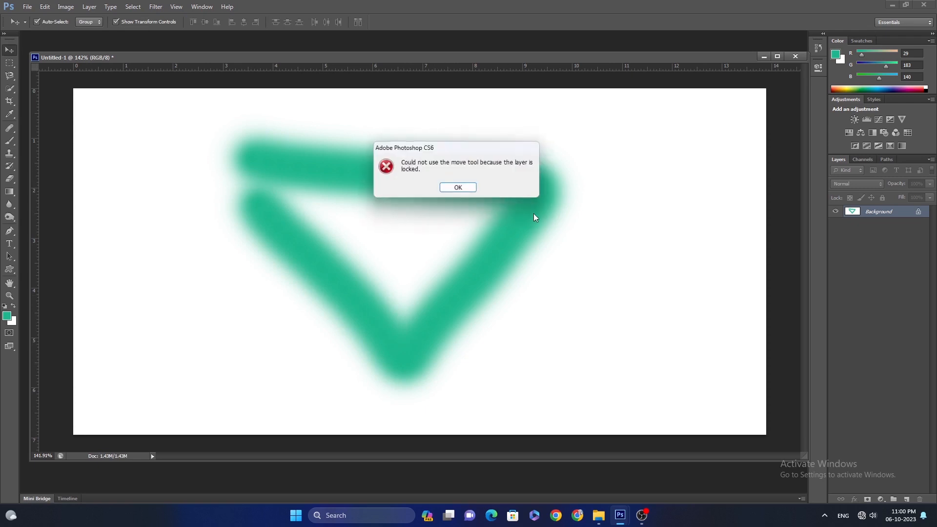
left_click(466, 188)
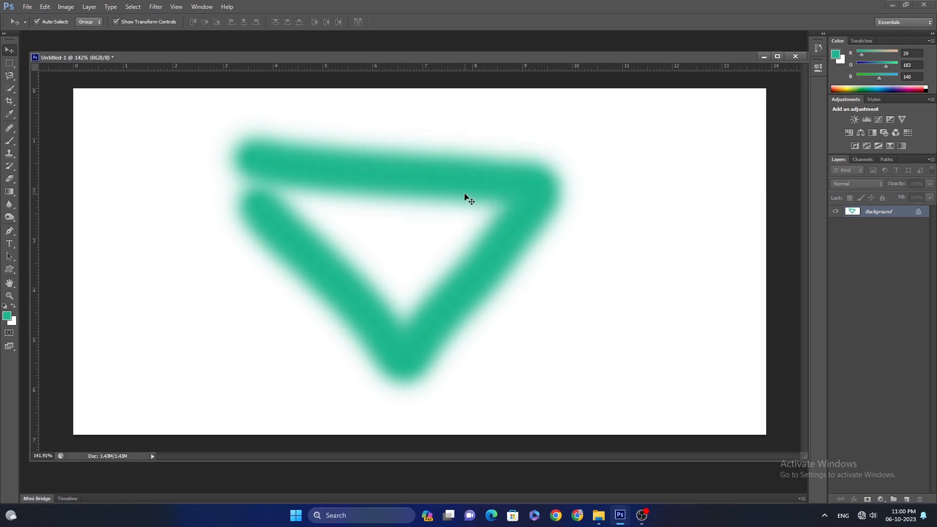
key("ctrl+z")
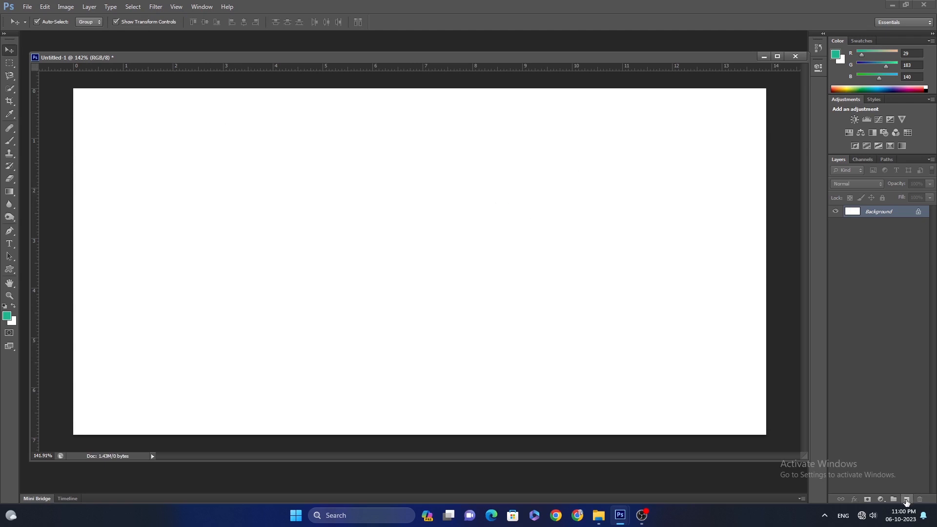
Step: Create a new layer and draw a rectangular marquee selection of about 7 by 3.6 inches near the middle of the canvas
left_click(906, 500)
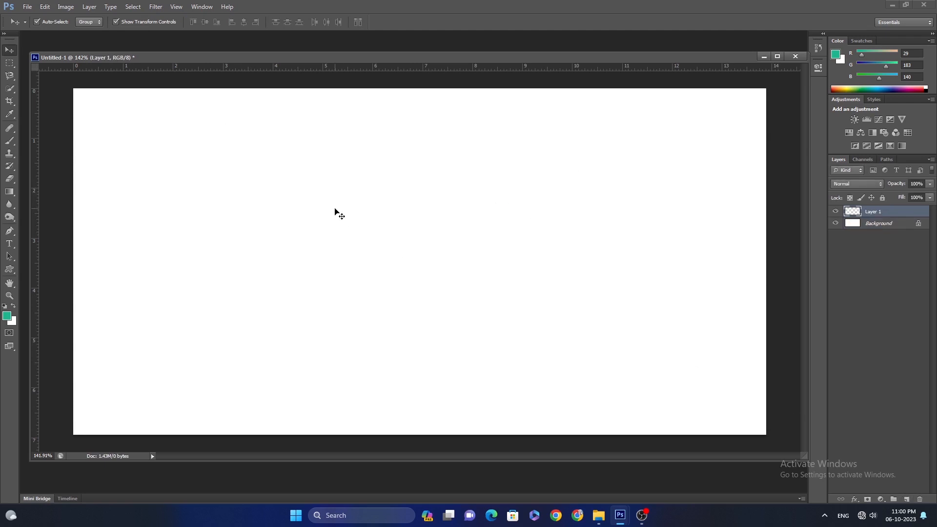
left_click(11, 64)
left_click_drag(251, 159, 595, 339)
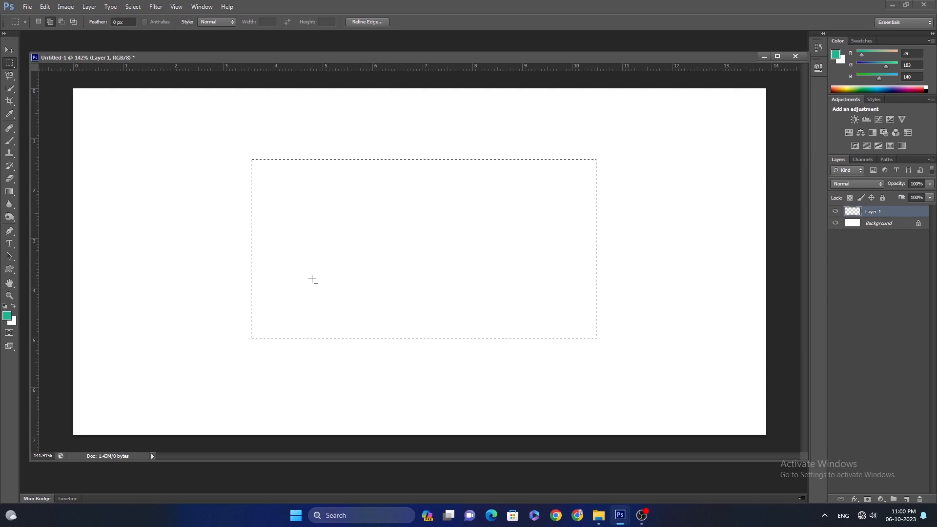
Step: Fill the rectangular selection on Layer 1 with the green foreground color, and delete the fill
key("alt")
key("alt+BackSpace")
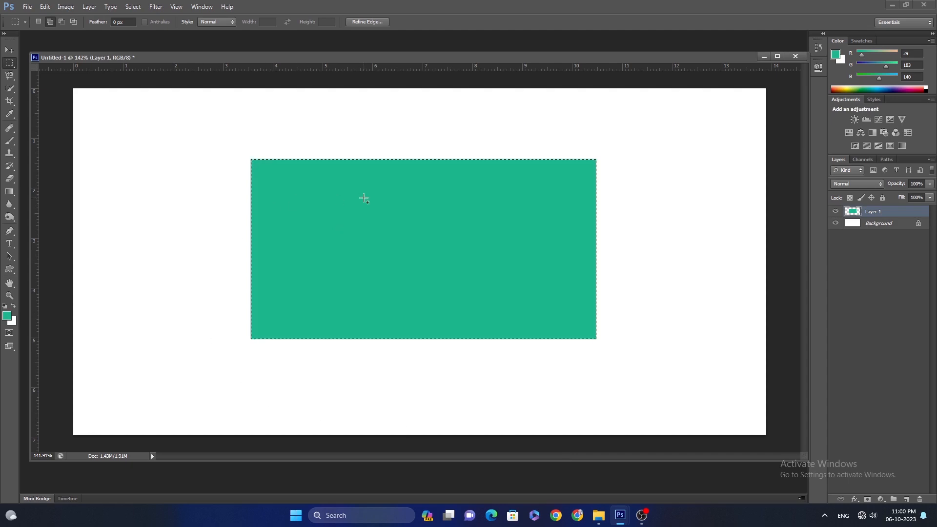
key("Delete")
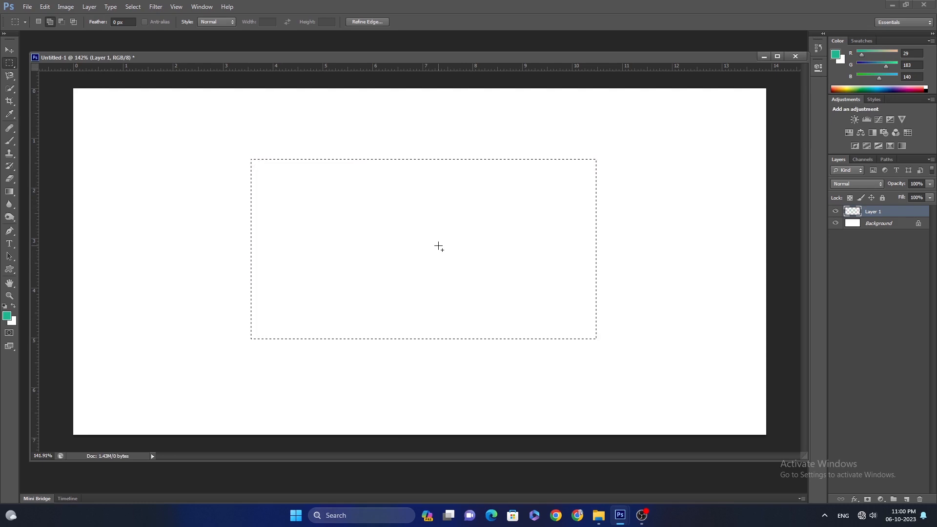
Step: Fill the selection with the Foreground Color in Normal mode at 100% opacity using the Fill command, and deselect it
key("shift+F5")
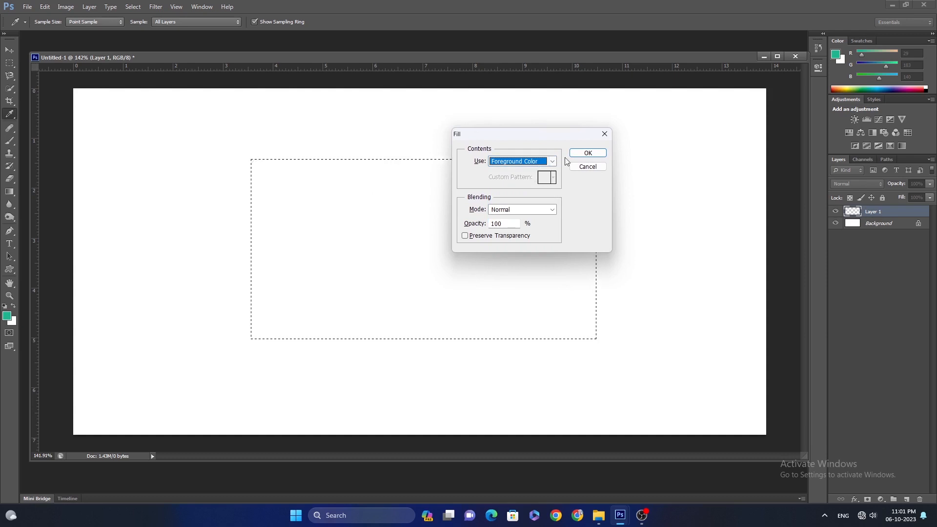
left_click(587, 153)
key("m")
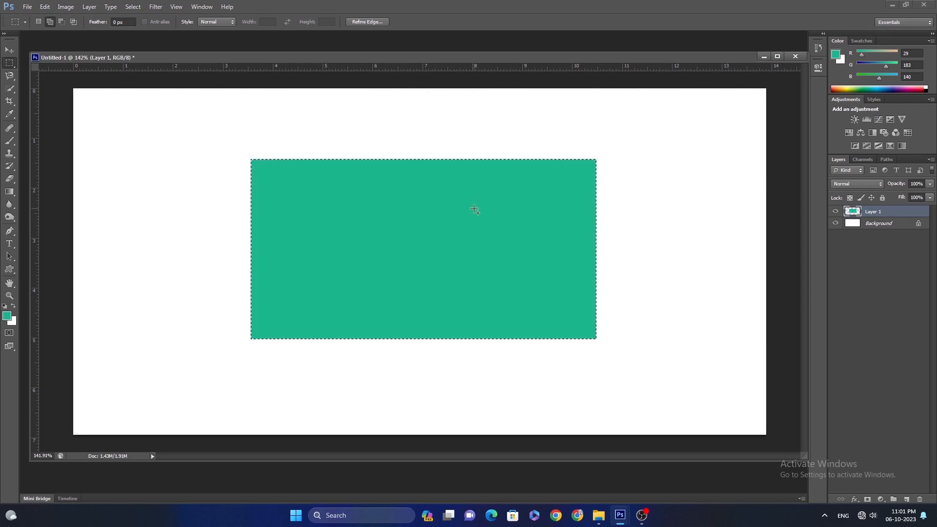
key("ctrl+d")
key("v")
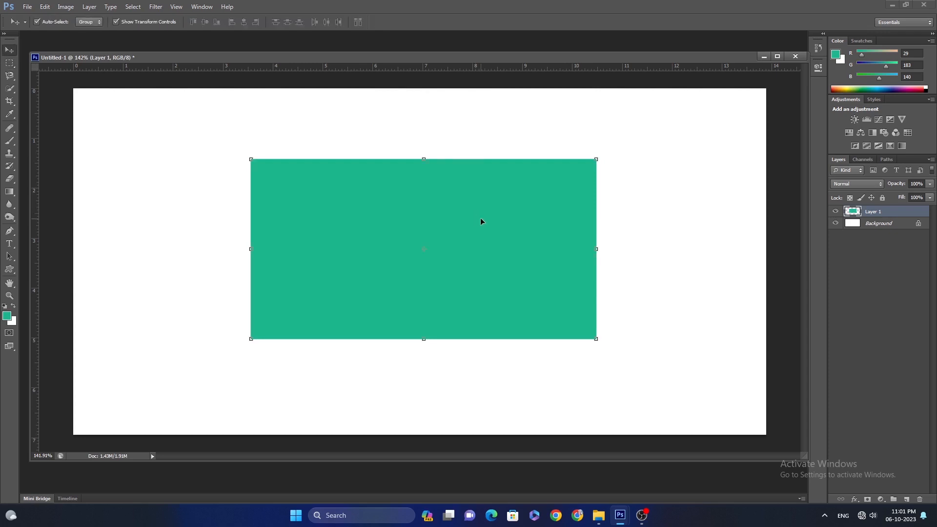
Step: Move the green rectangle toward the canvas's right edge and transform it to about 12.2 by 4.8 inches
left_click_drag(509, 206, 703, 229)
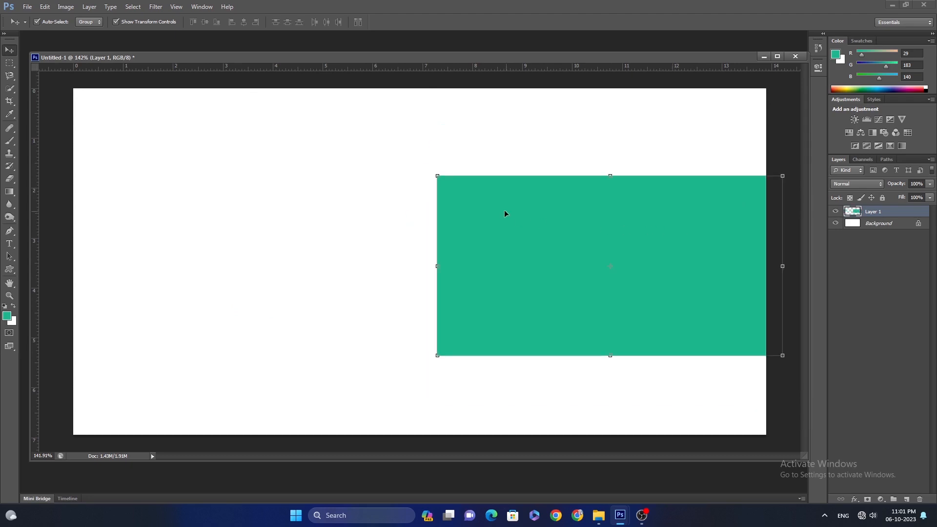
left_click(437, 175)
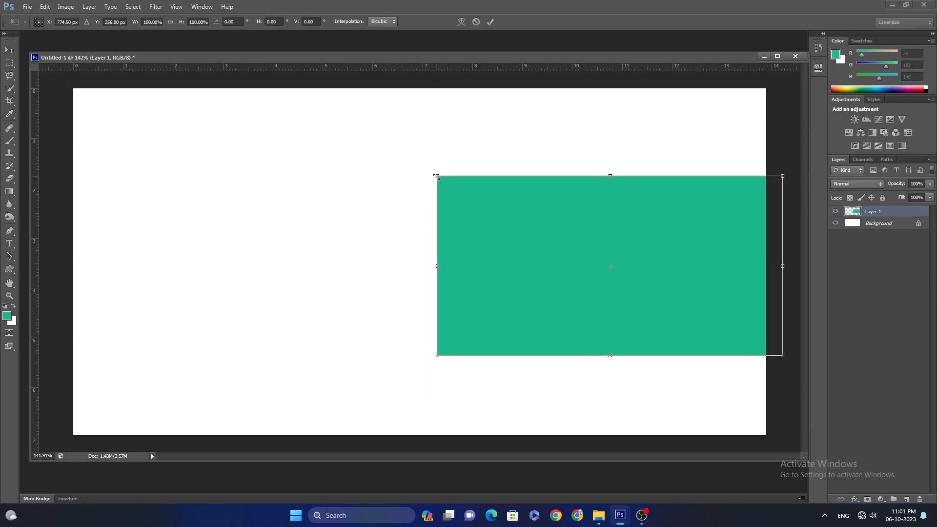
left_click_drag(437, 175, 376, 145)
left_click_drag(378, 266, 57, 266)
mouse_move(489, 247)
left_mouse_down()
mouse_move(481, 247)
mouse_move(495, 250)
left_mouse_up()
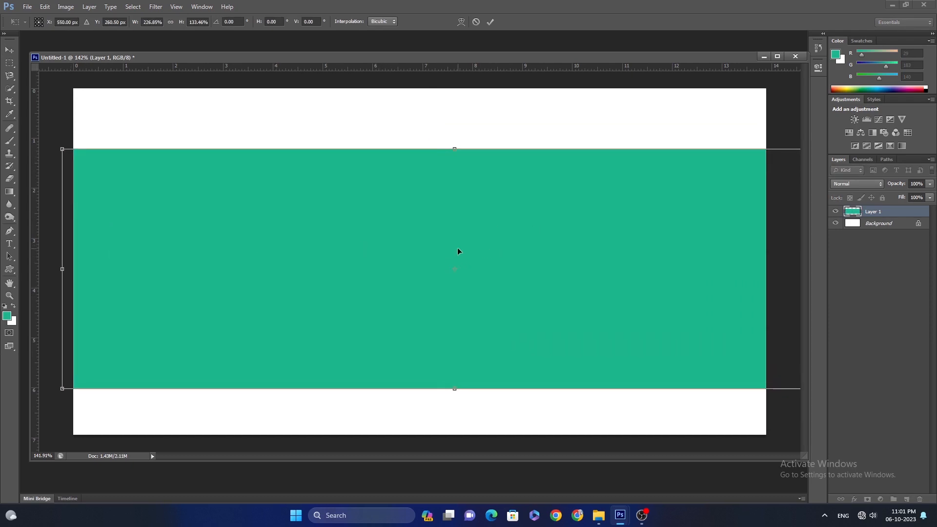
left_click_drag(63, 269, 236, 269)
left_click_drag(377, 259, 423, 259)
key("Return")
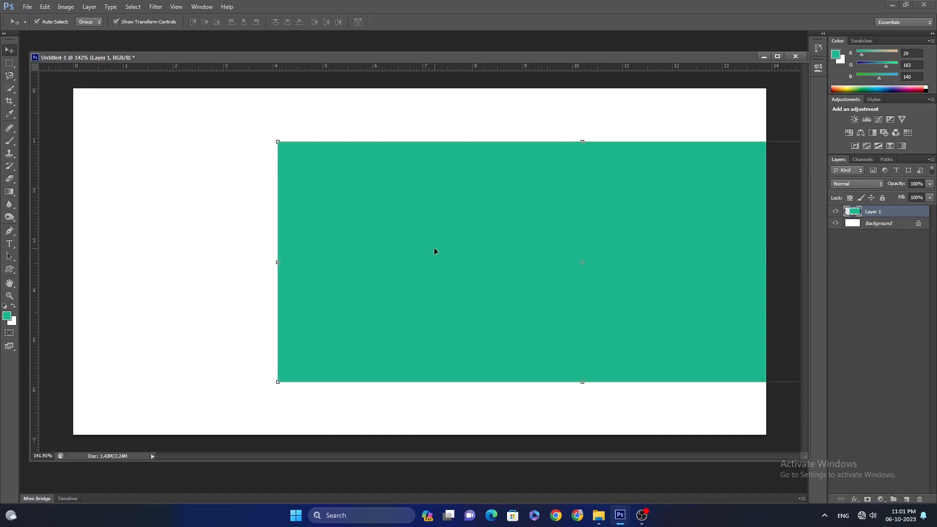
Step: Move the green rectangle fully onto the canvas and scale it to about 88%, roughly 10.8 by 4.3 inches
right_click(469, 246)
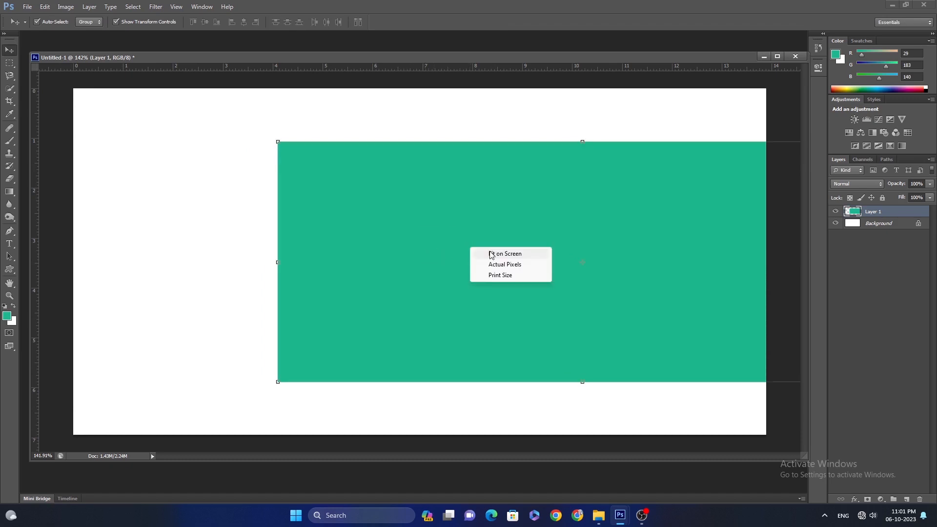
left_click(492, 250)
left_click_drag(545, 179, 448, 178)
left_click_drag(640, 125, 612, 137)
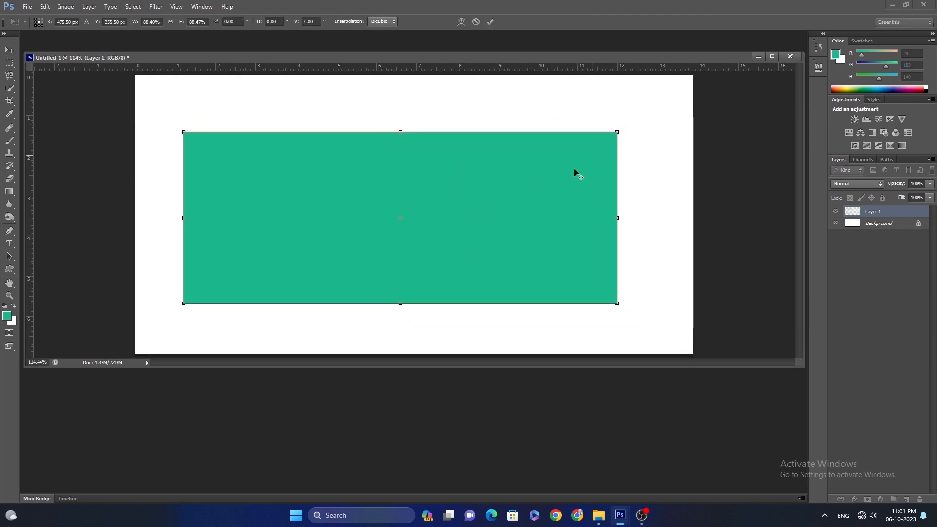
key("Return")
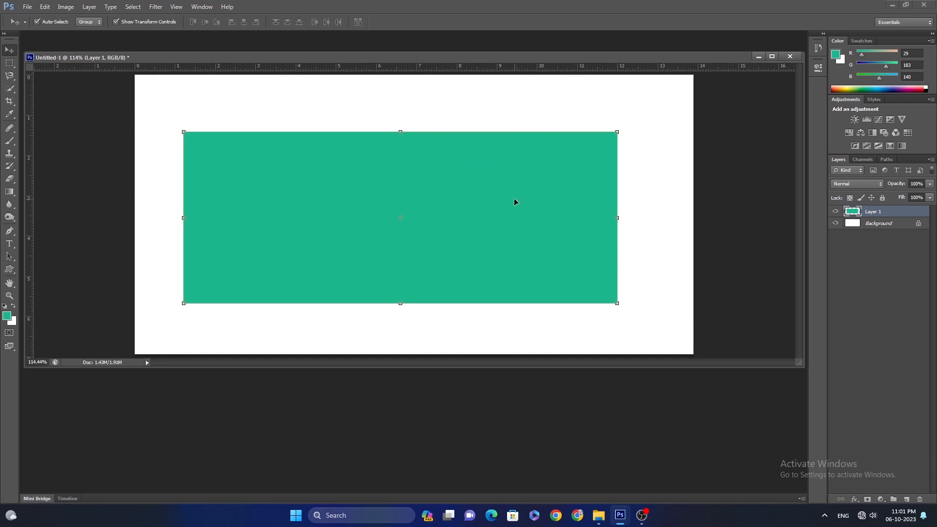
Step: Undo the green rectangle's transforms, moves and fill on Layer 1, and clear the restored rectangular selection
key("ctrl+alt+z")
key("ctrl+alt+z")
key("ctrl+alt+z")
key("ctrl+alt+z")
key("ctrl+alt+z")
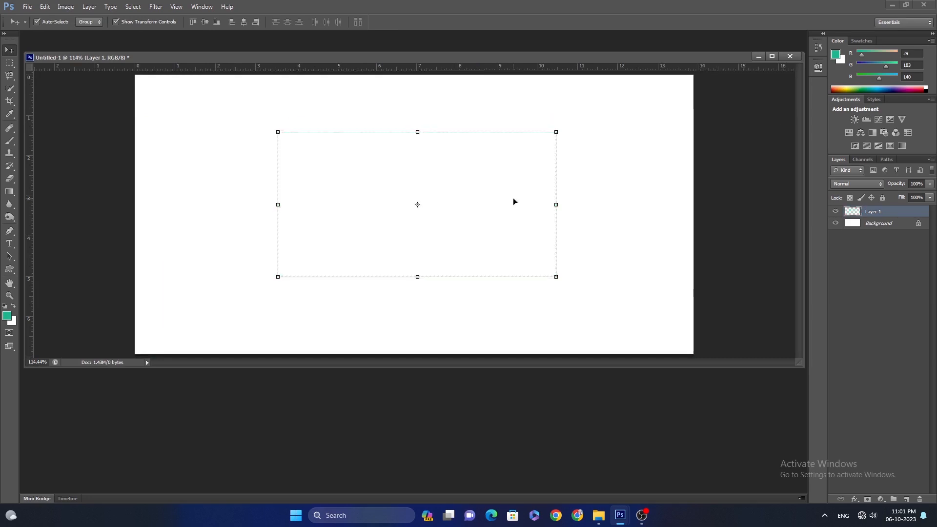
left_click(513, 198)
left_click(455, 188)
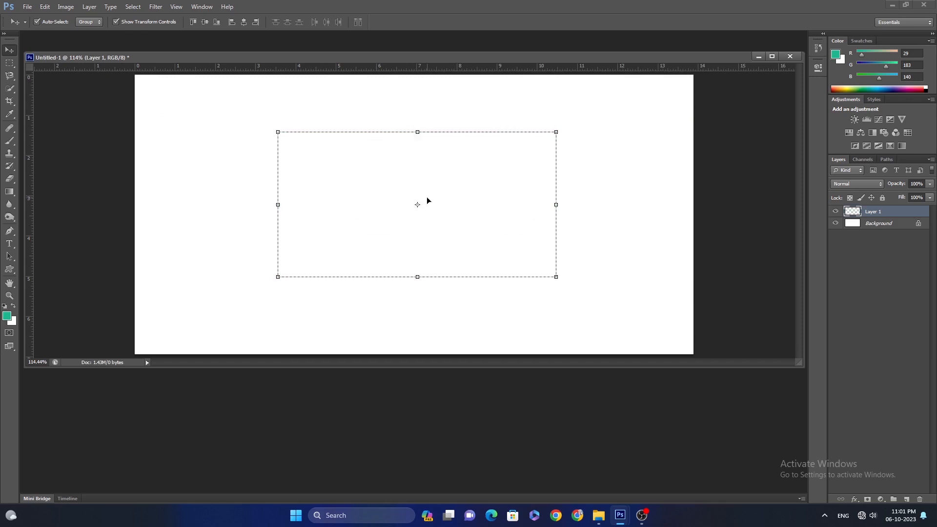
key("ctrl+d")
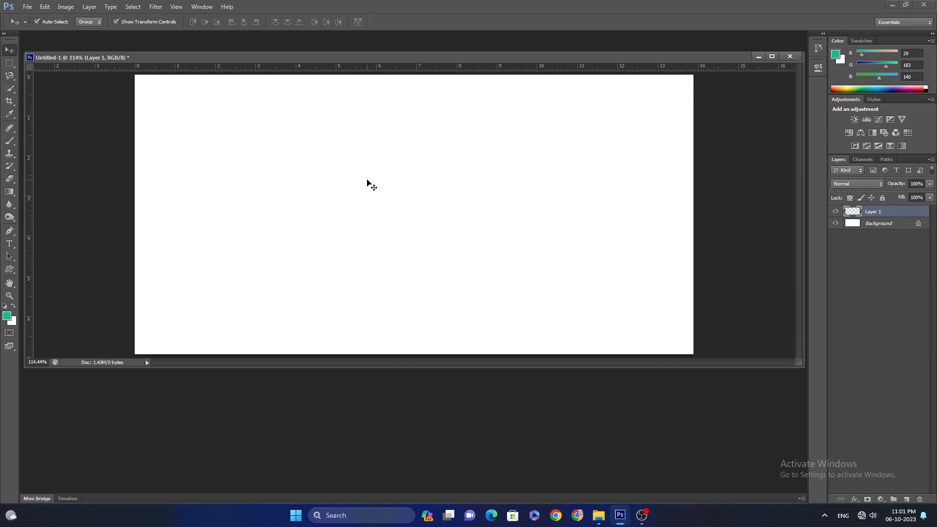
Step: Swap the foreground and background colors back and forth, and reset them to the default black and white
left_click(7, 316)
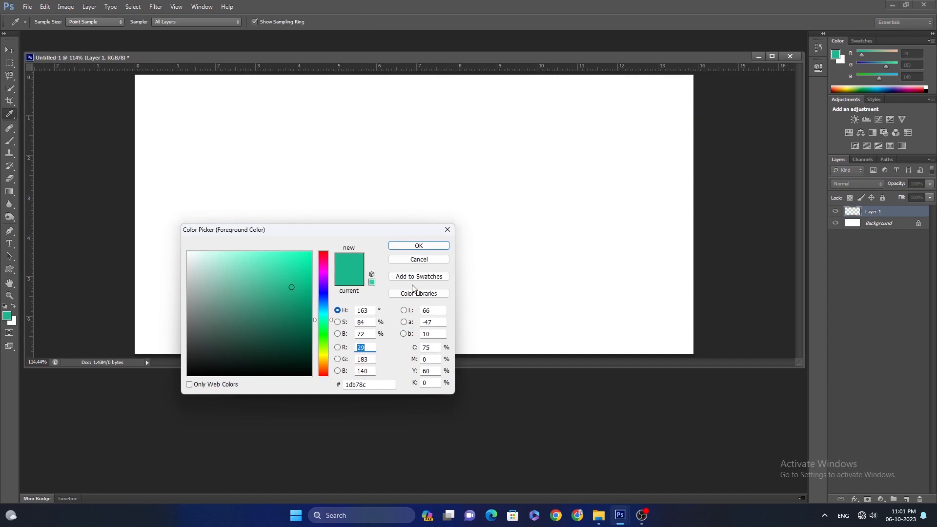
left_click(419, 259)
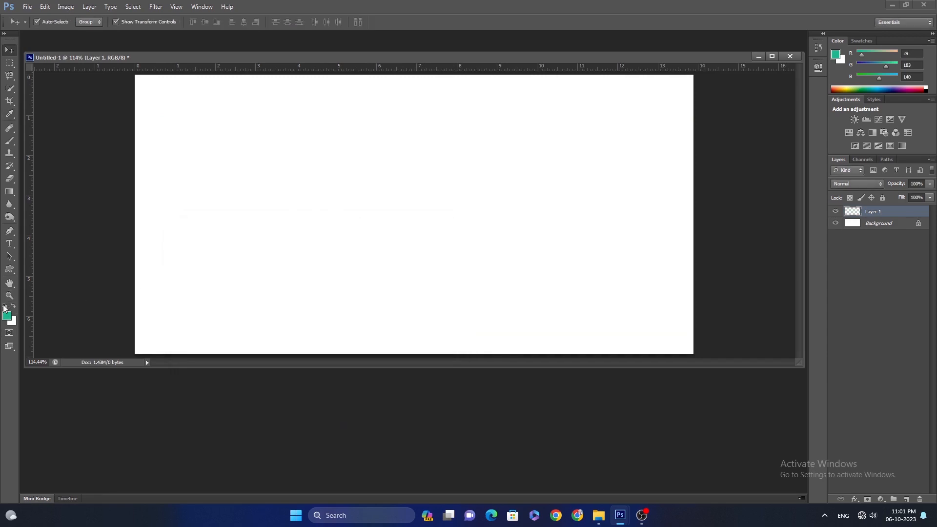
left_click(13, 306)
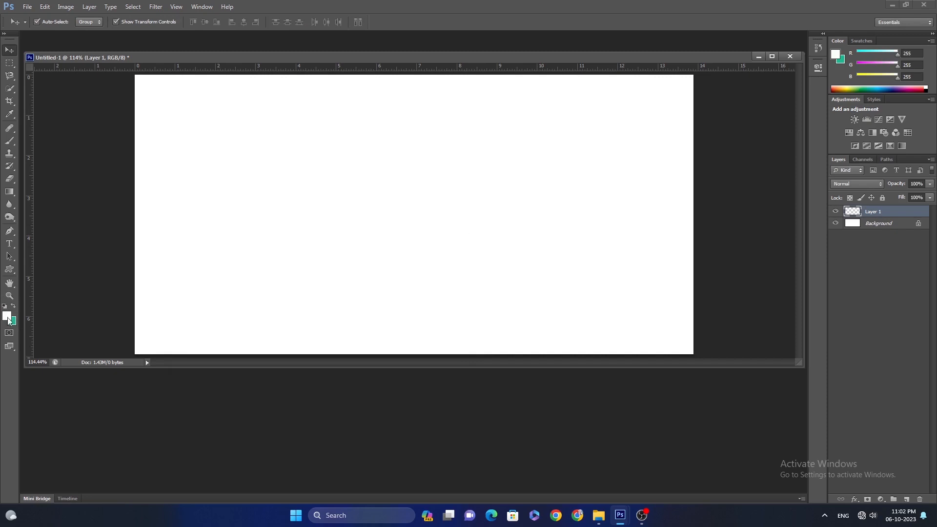
left_click(14, 307)
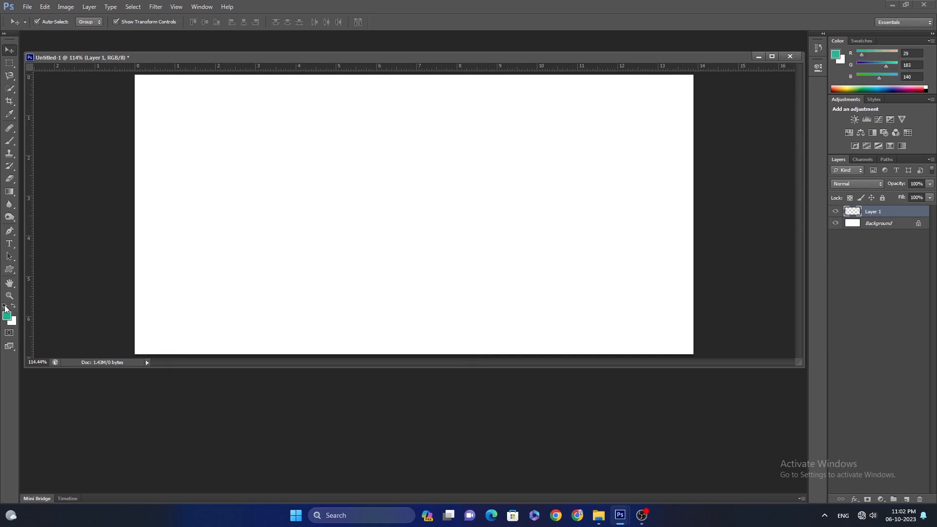
left_click(5, 307)
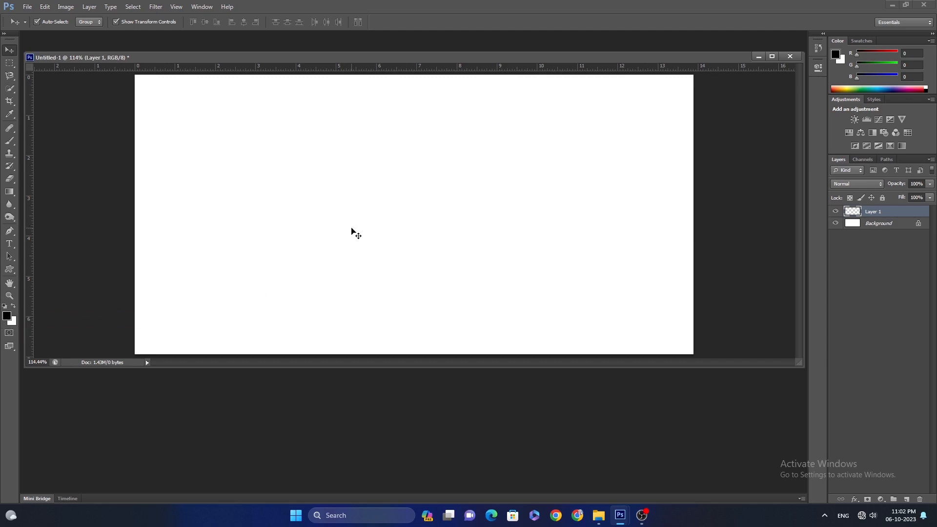
Step: Deselect the layer, make white the foreground color, and swap the colors back to black over white
left_click(349, 223)
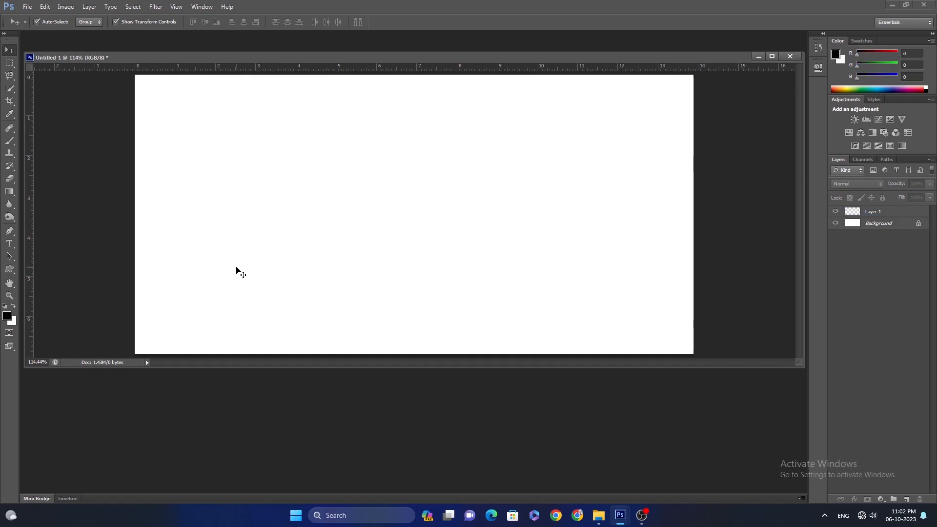
key("x")
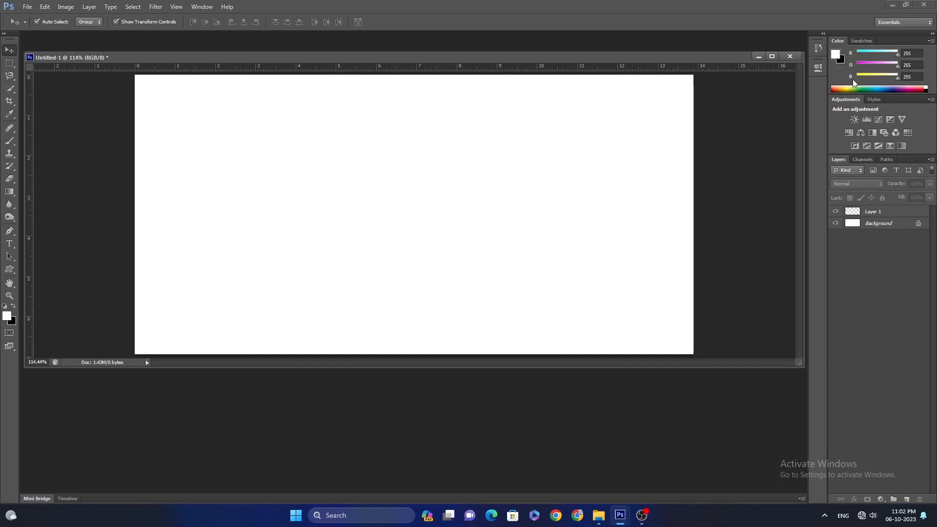
key("x")
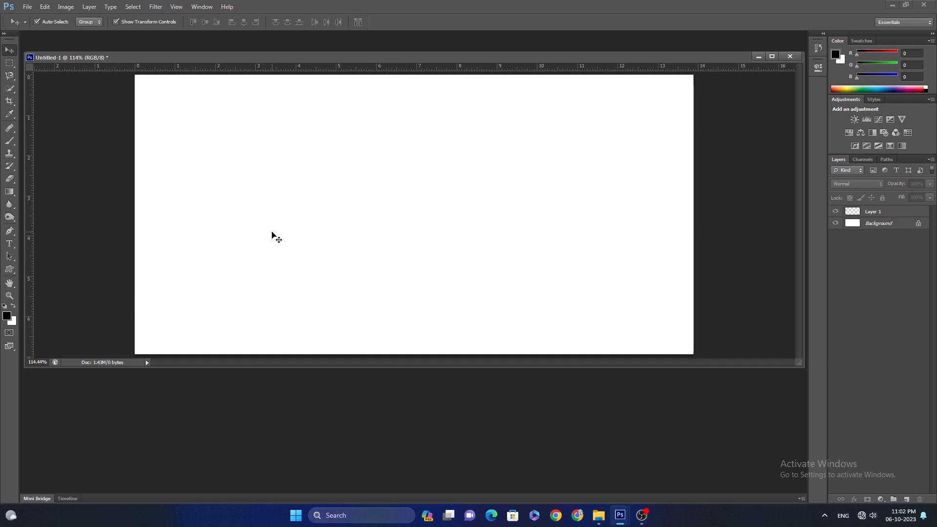
Step: Draw an elliptical marquee of about 4.3 by 4.6 inches near the canvas center and fill it with black on Layer 1
left_click(9, 61)
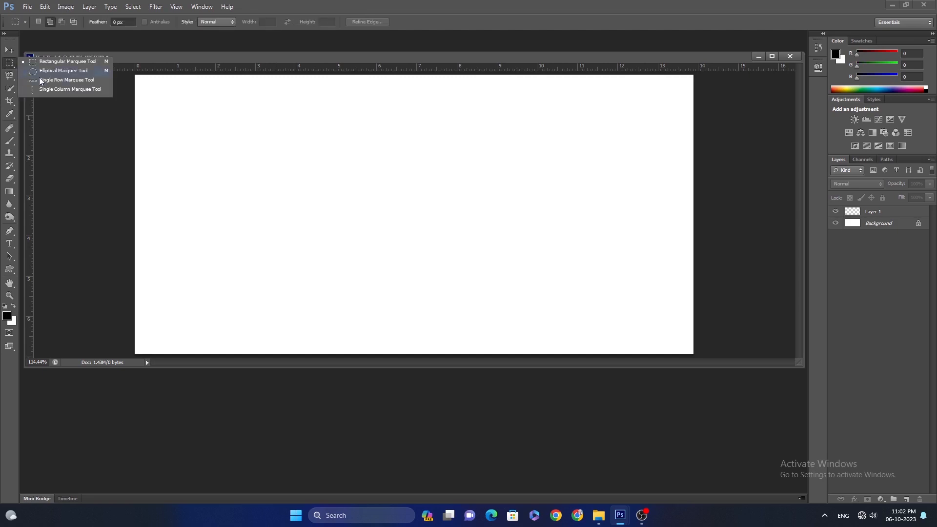
left_click(46, 71)
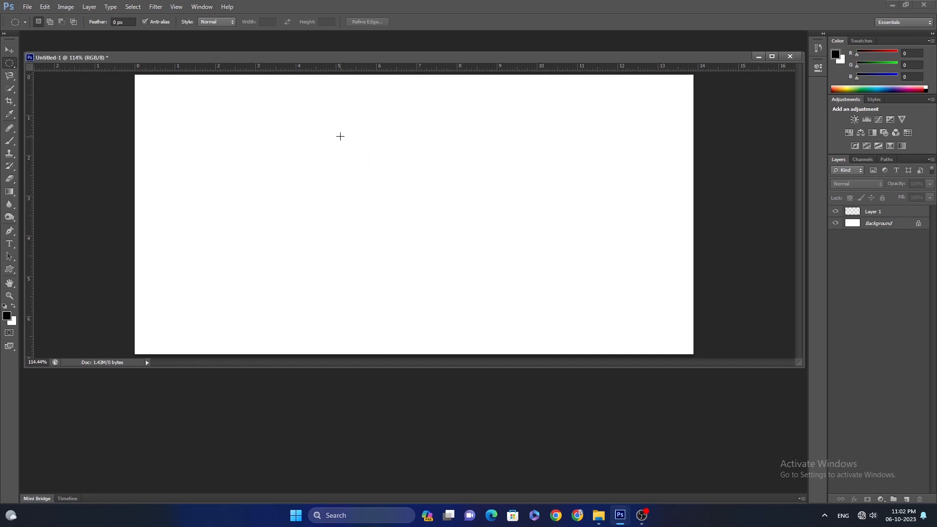
left_click_drag(318, 124, 491, 309)
key("alt")
left_click(889, 210)
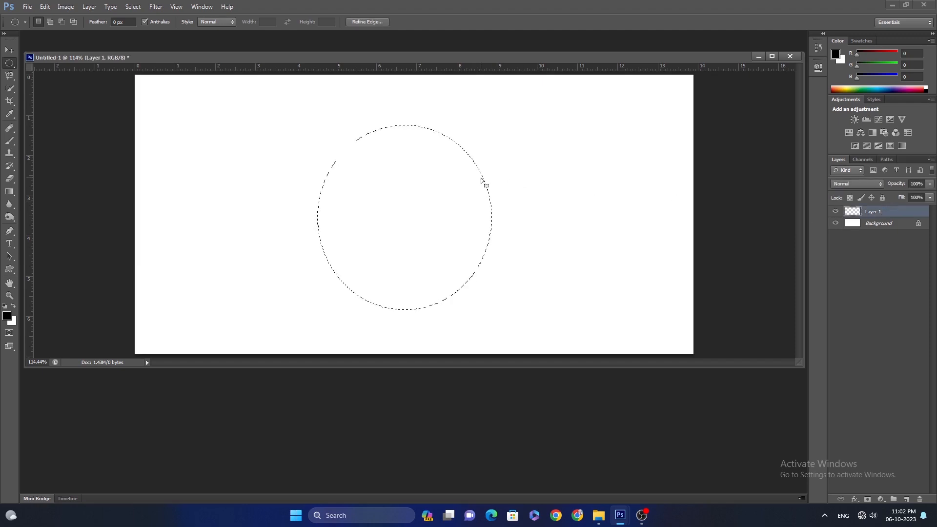
key("alt+BackSpace")
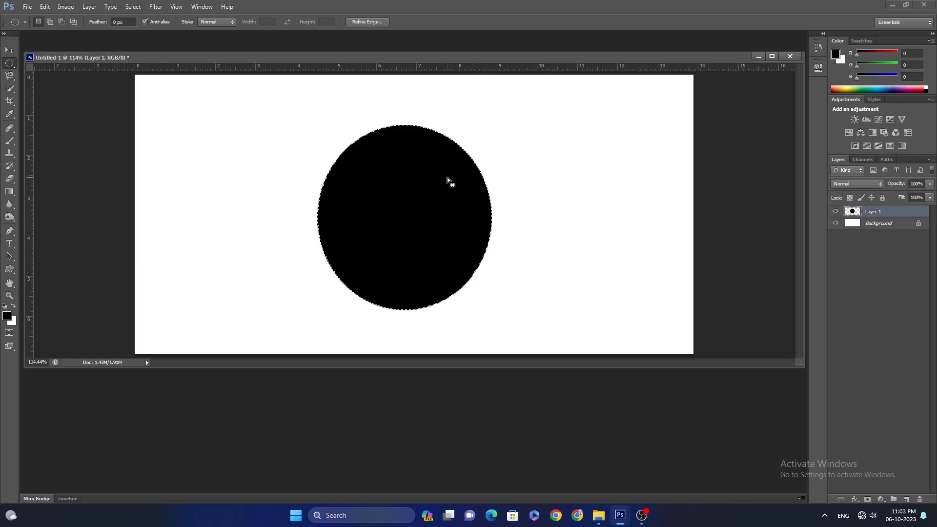
Step: Clear the elliptical selection and move the black ellipse about 0.35 inches to the right, close to the canvas center
key("v")
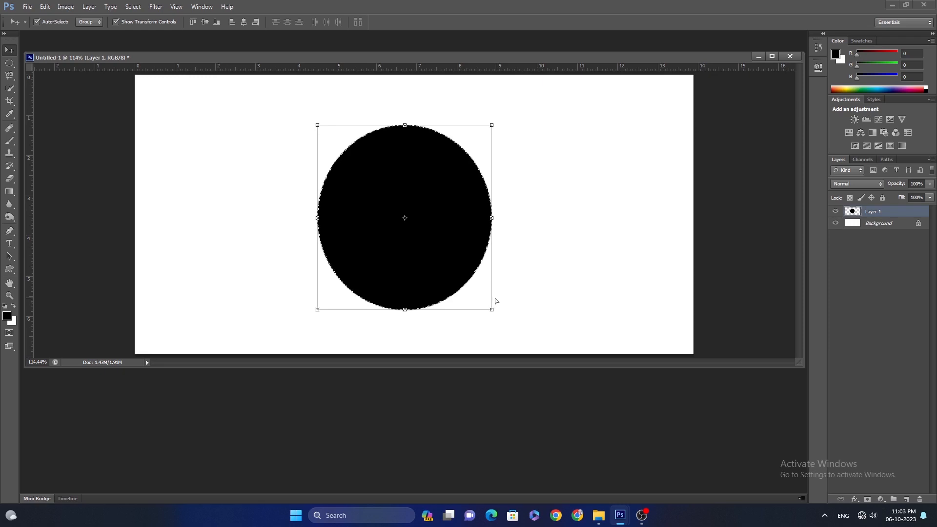
key("ctrl+d")
right_click(444, 201)
left_click(461, 207)
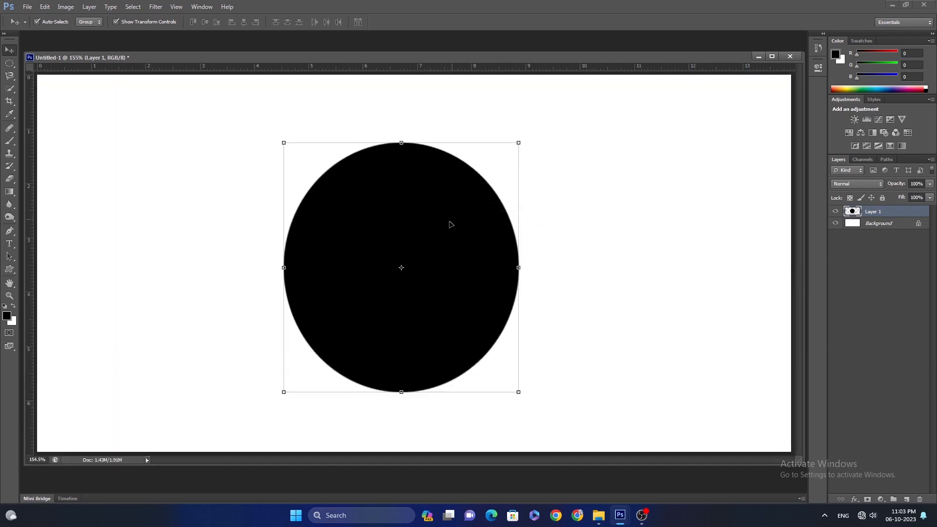
left_click_drag(426, 230, 444, 213)
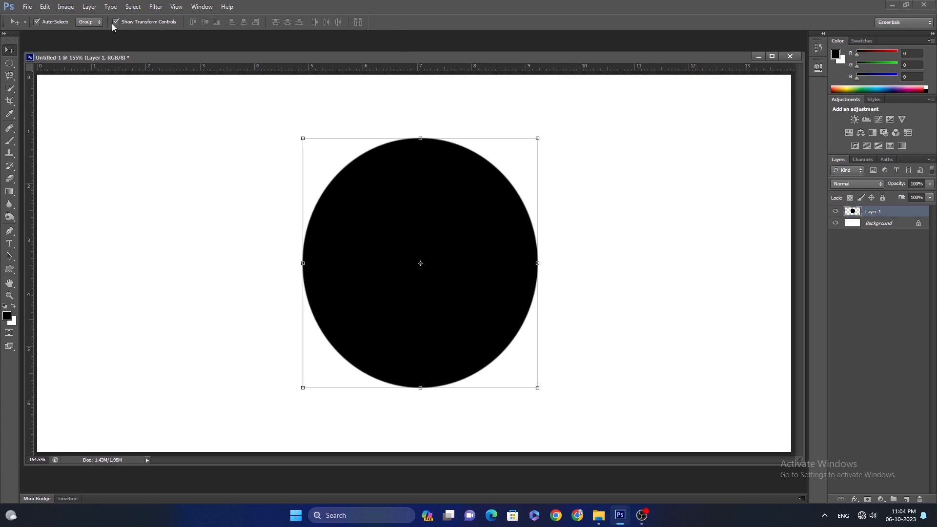
left_click(9, 63)
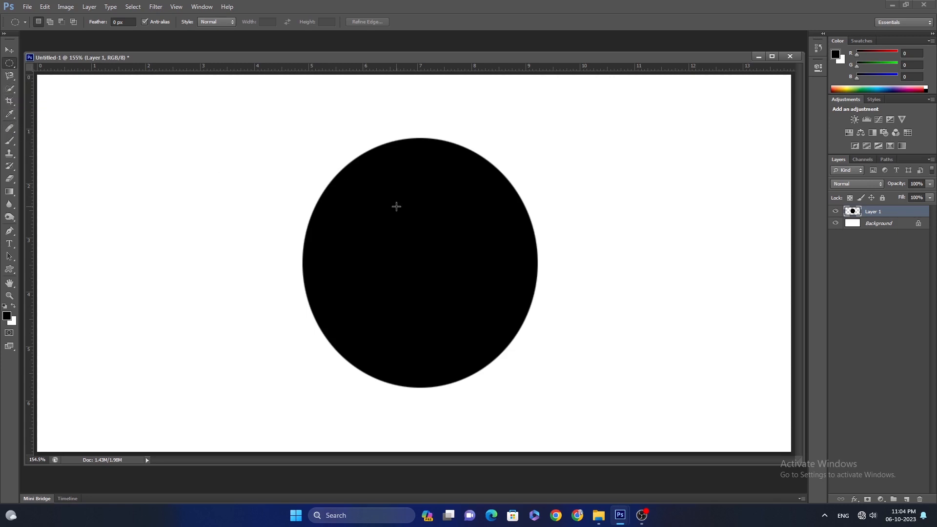
key("v")
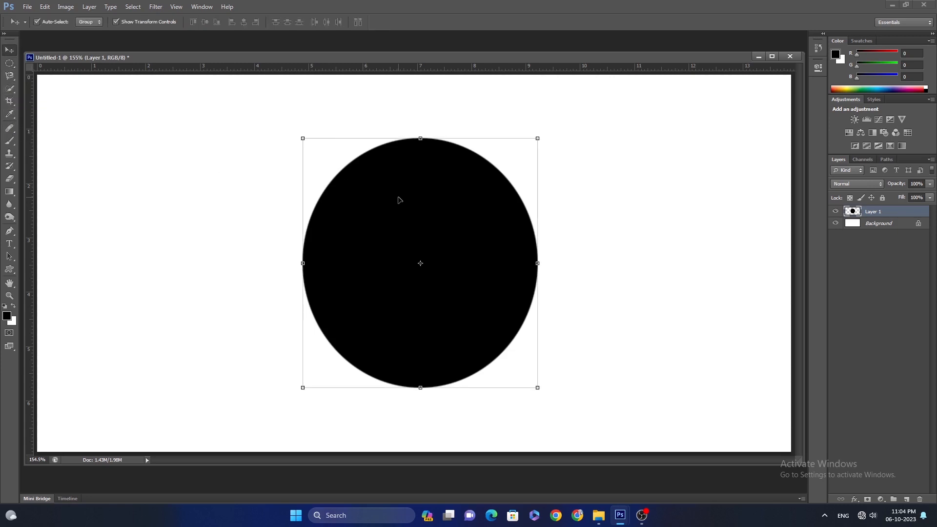